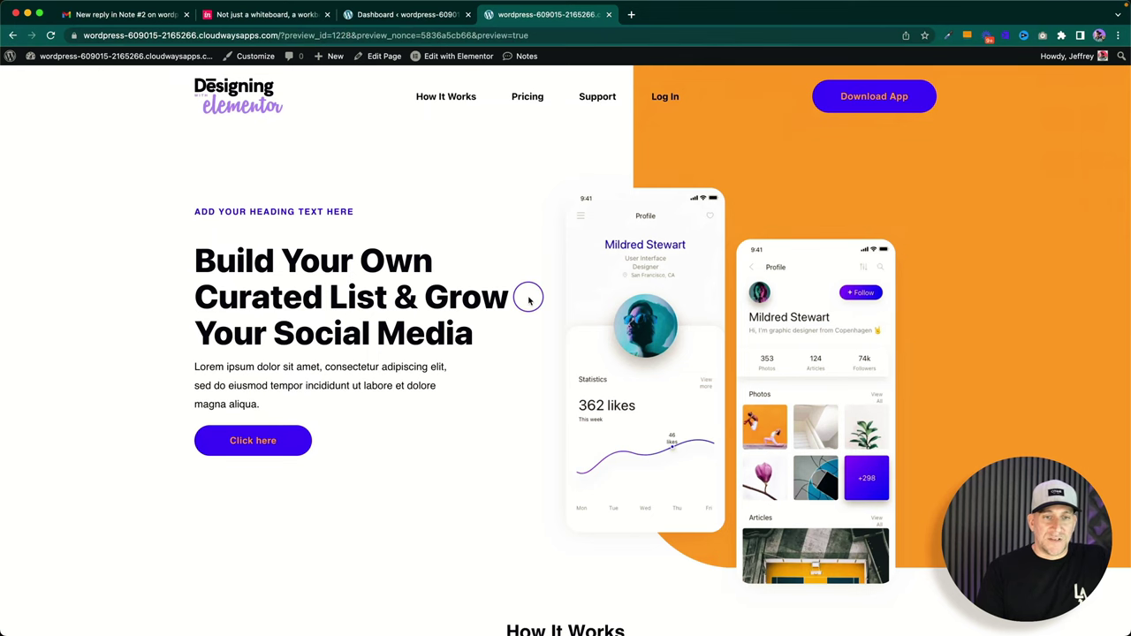
Step: Open Elementor's Settings in the WordPress admin and scroll through the Experiments list
scroll(527, 298, down, 5)
scroll(525, 295, up, 5)
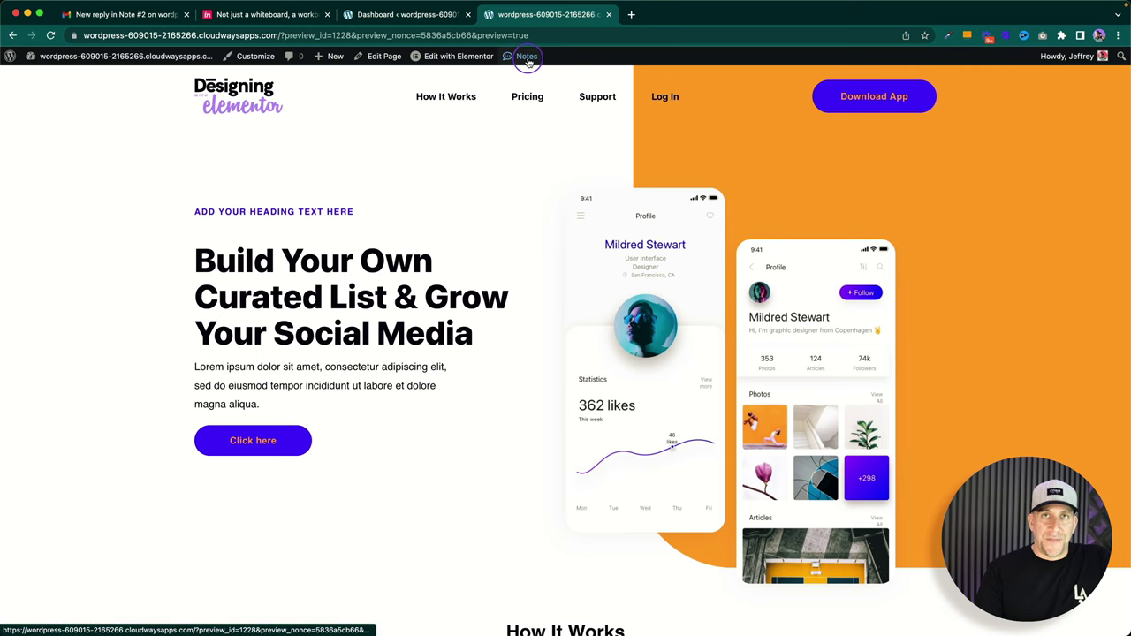
click(407, 15)
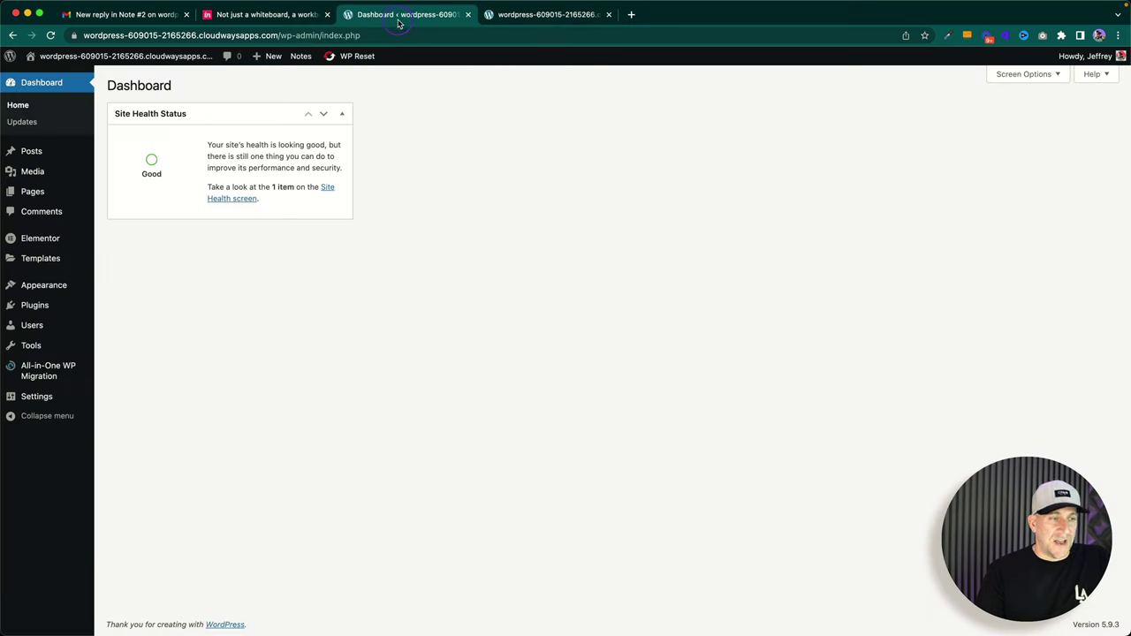
mouse_move(30, 240)
click(126, 235)
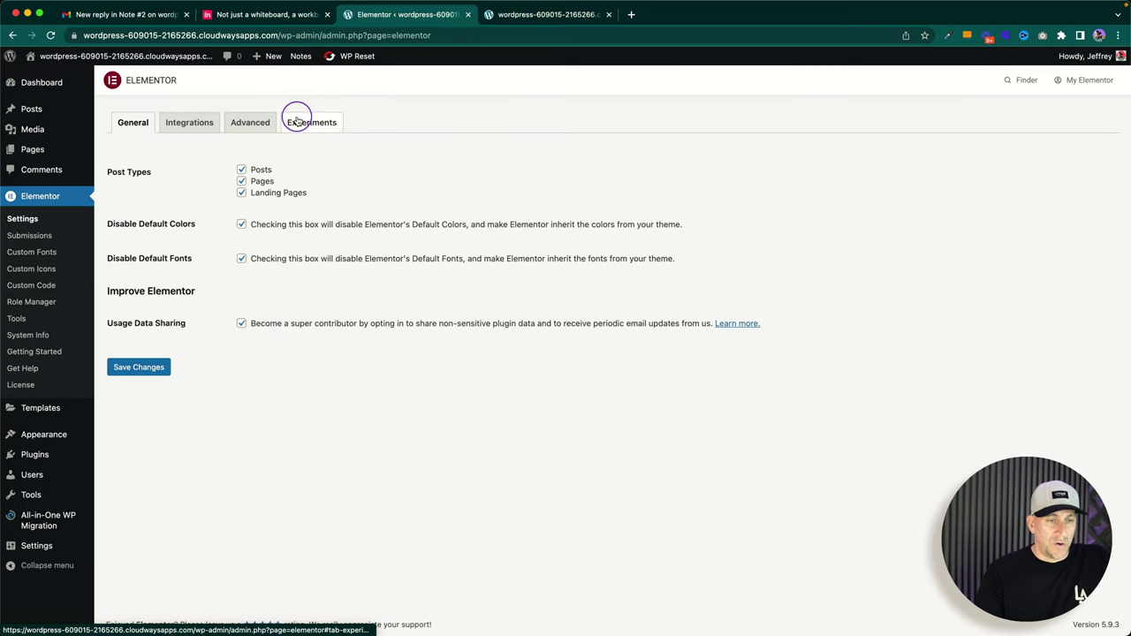
click(296, 121)
scroll(339, 228, down, 5)
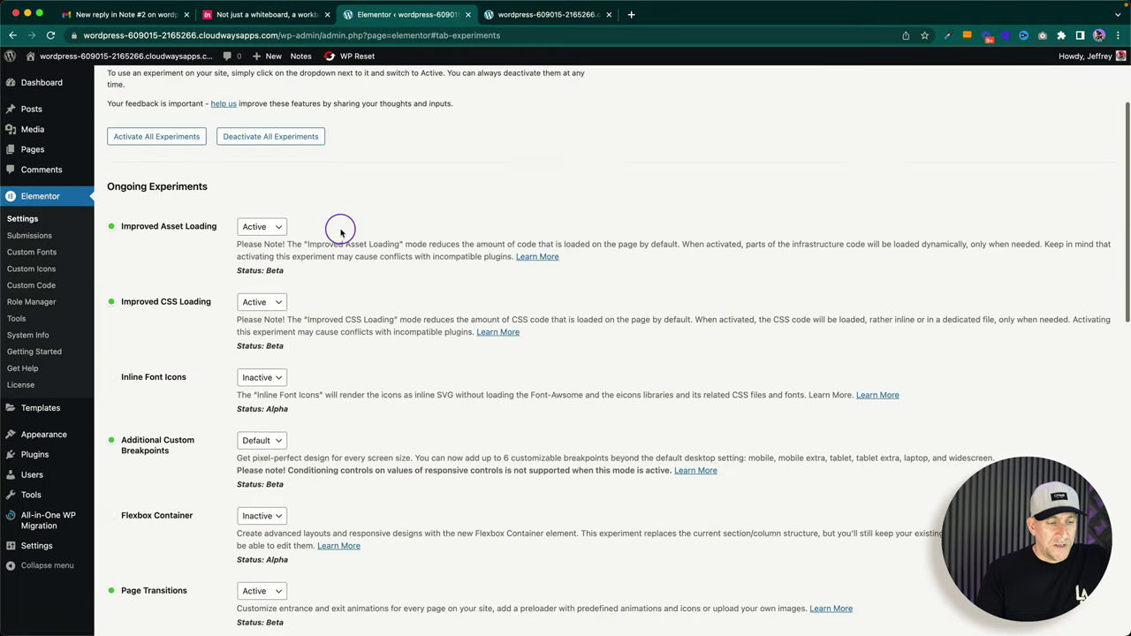
scroll(340, 230, down, 6)
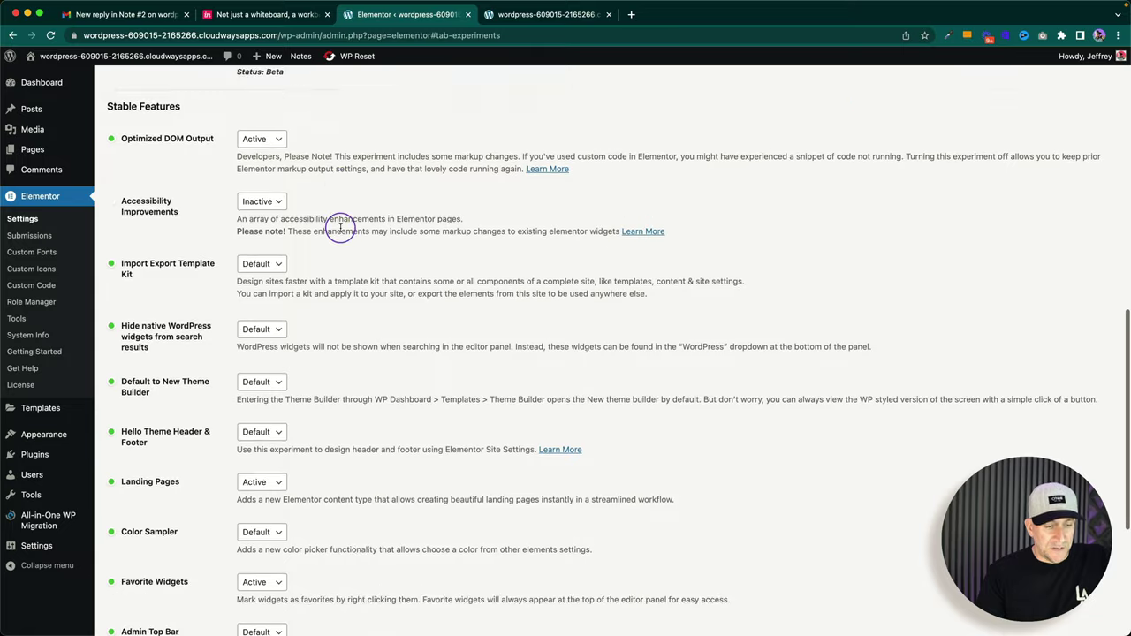
scroll(341, 227, down, 3)
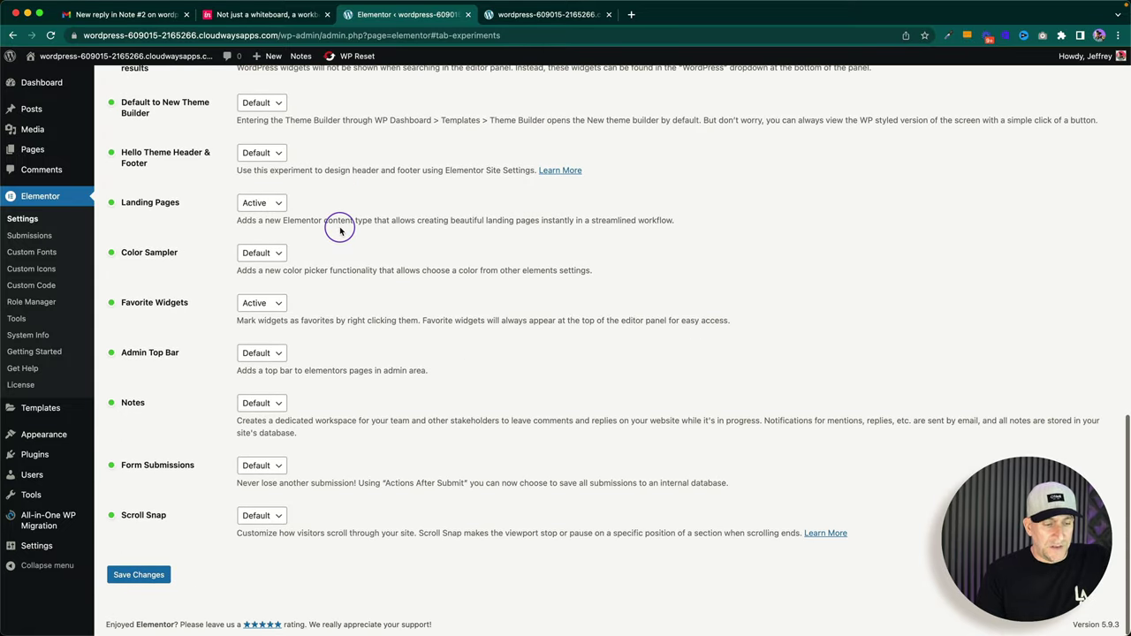
Step: Set the Notes experiment to Active, then back to Default, and save changes
click(250, 405)
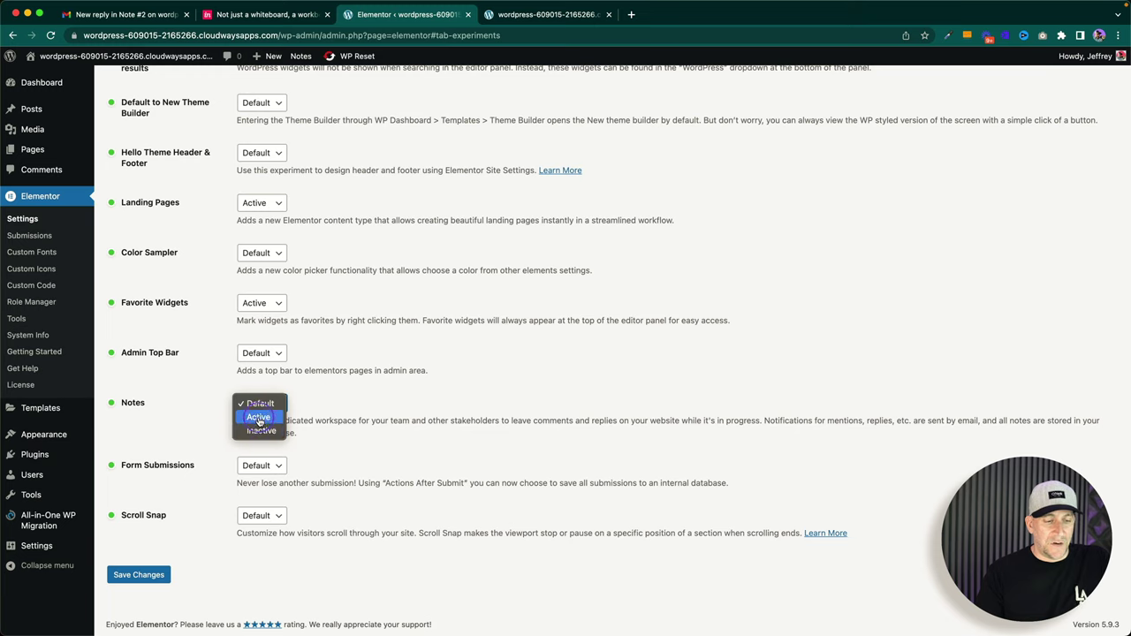
click(259, 417)
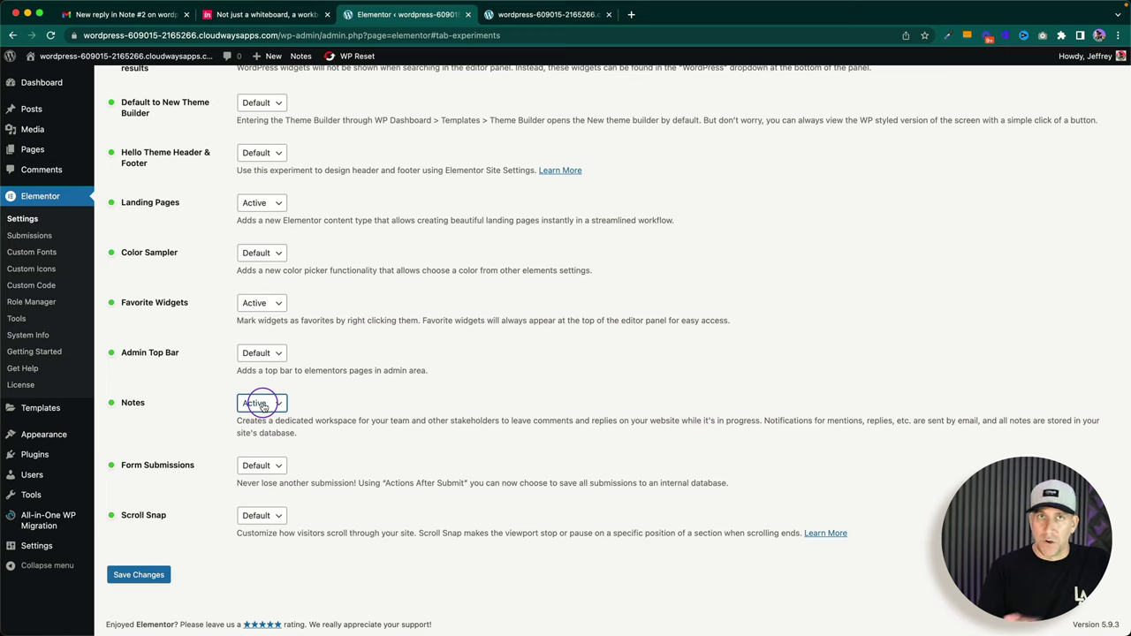
click(259, 403)
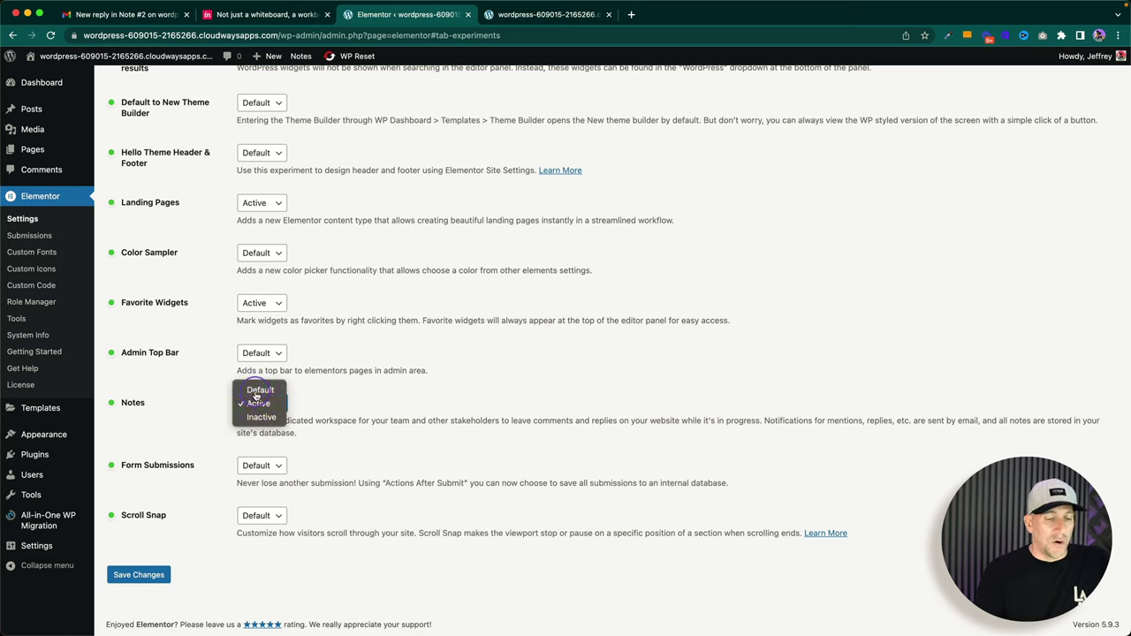
click(256, 380)
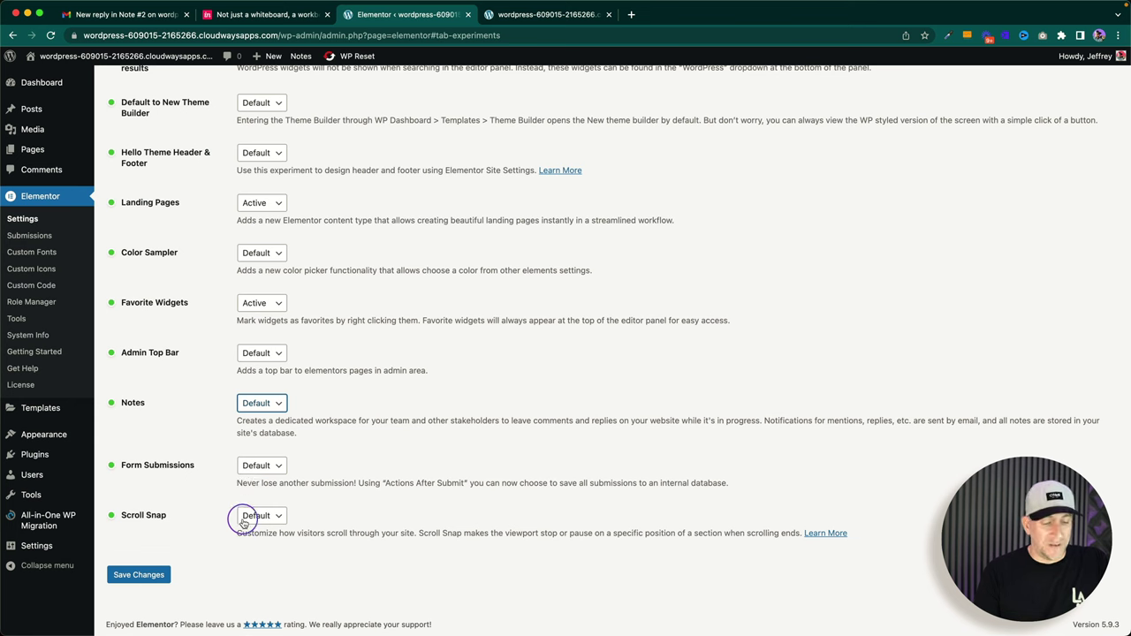
click(148, 581)
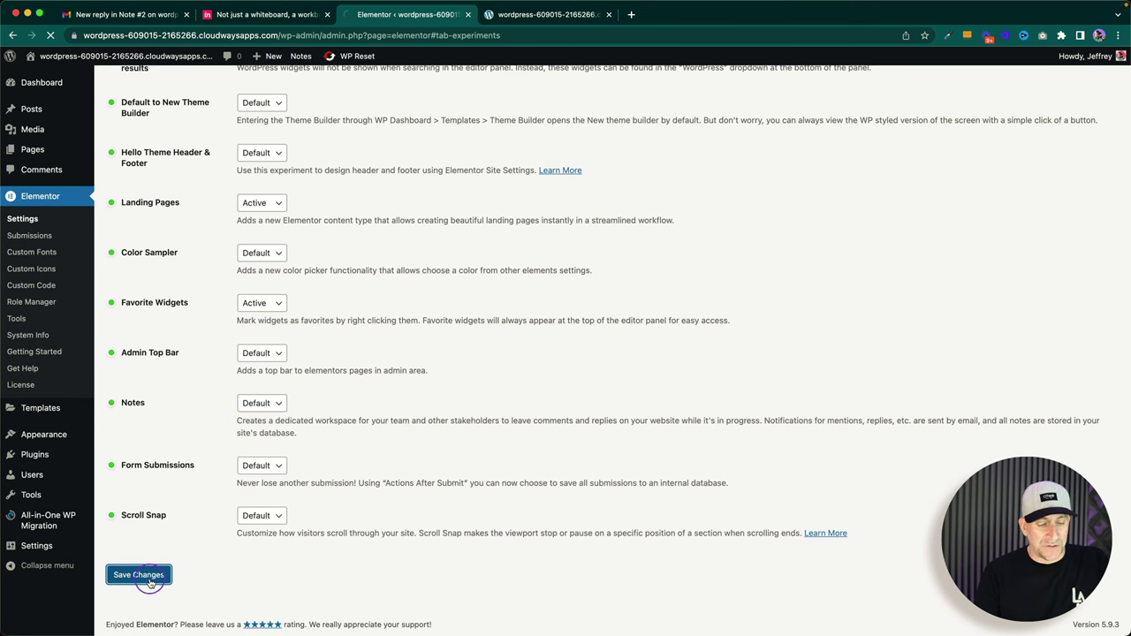
Step: On the homepage preview, leave the note 'What would this say' on the subheading
click(539, 15)
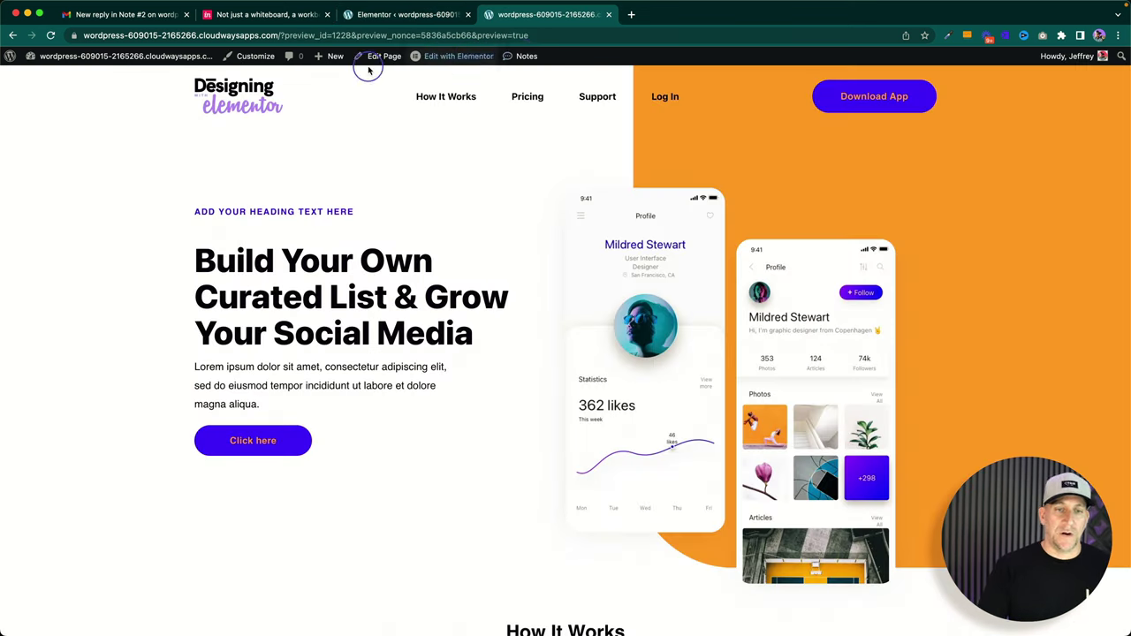
click(524, 60)
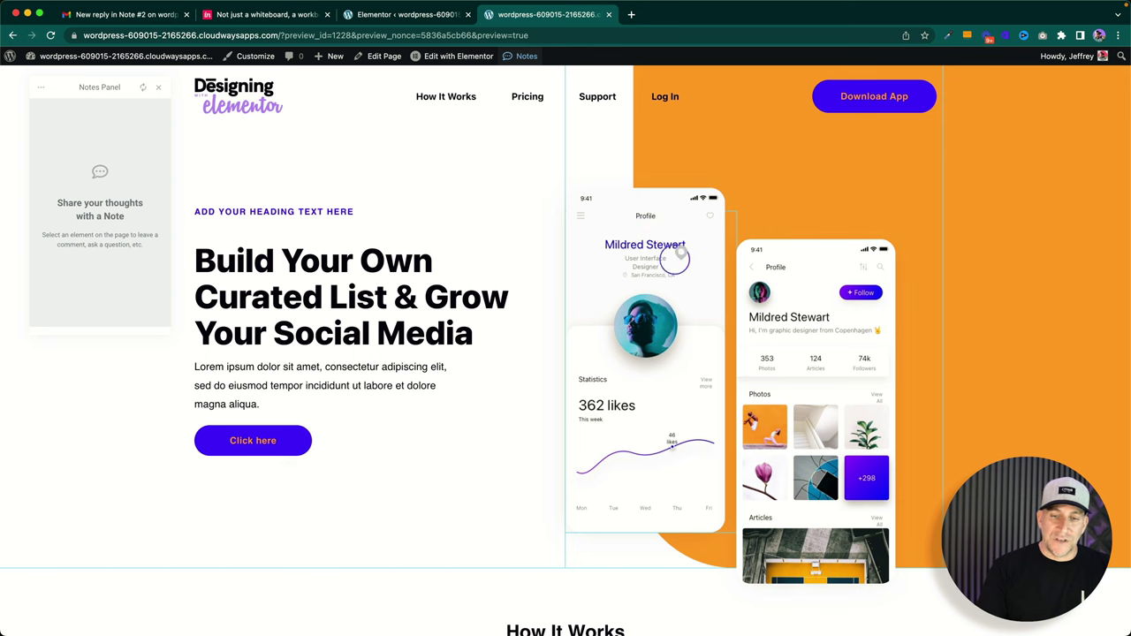
scroll(695, 358, down, 2)
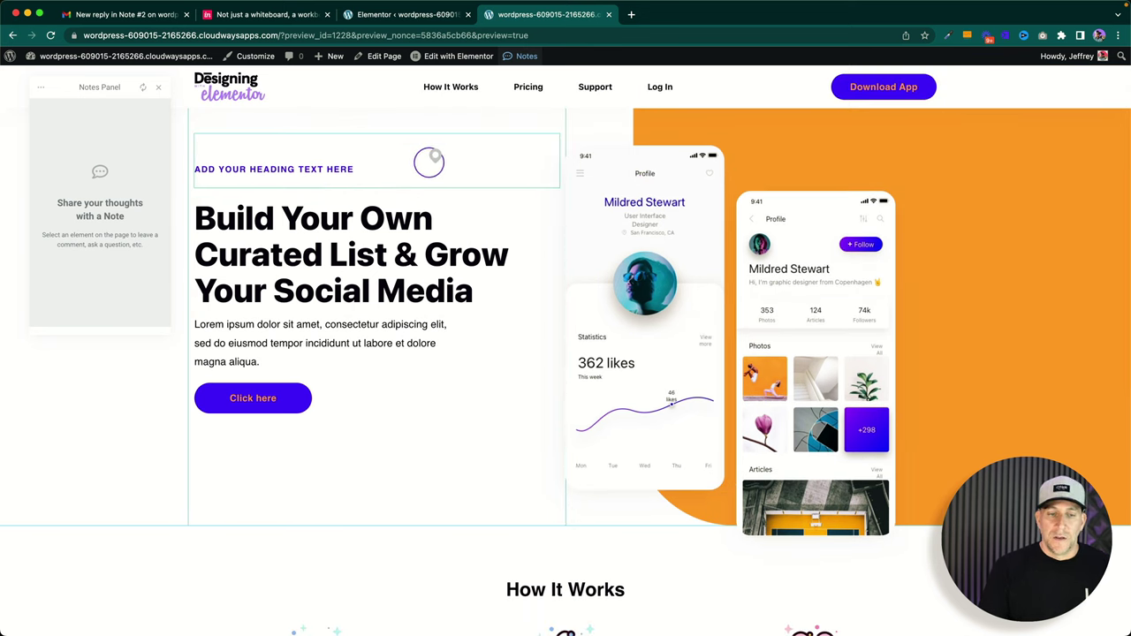
click(349, 162)
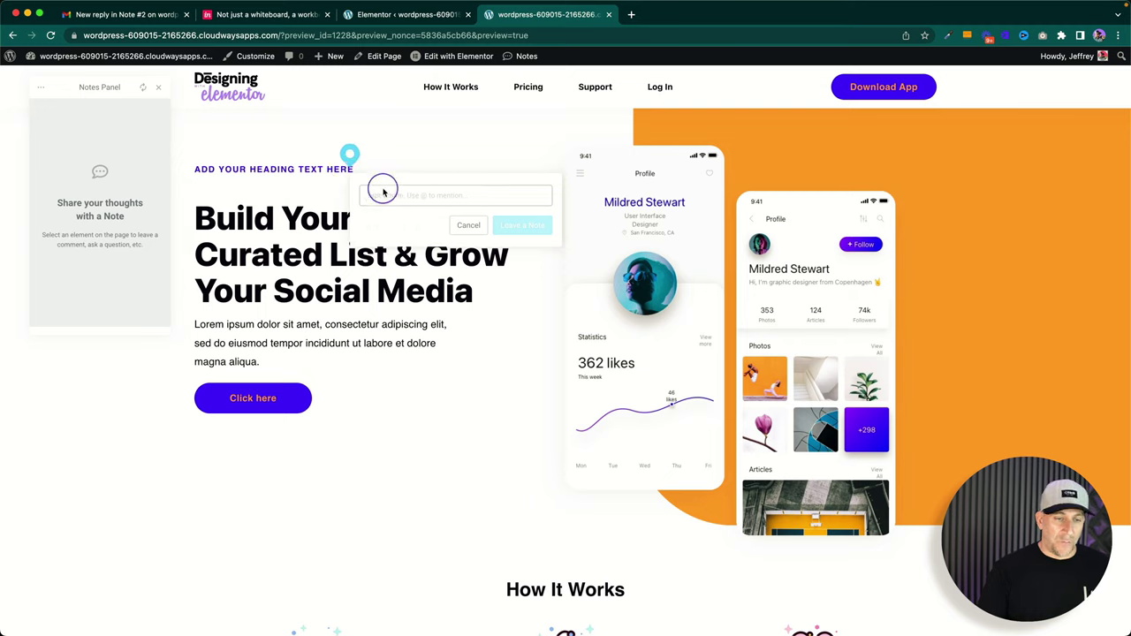
text(What would this say)
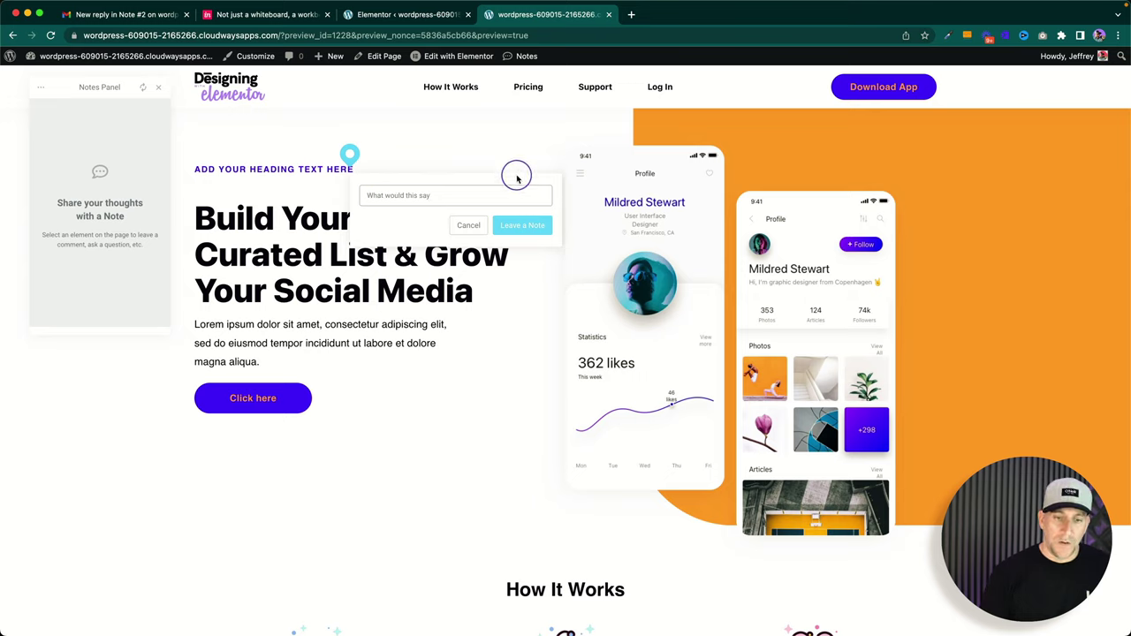
click(520, 224)
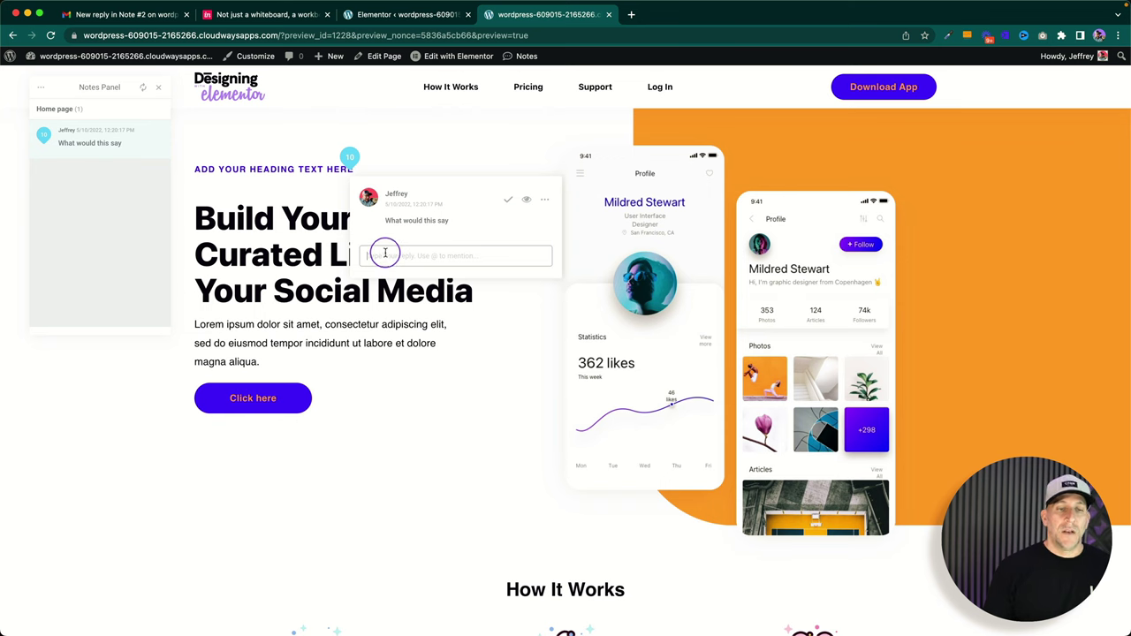
Step: Open Users > All Users, reload the contributor's dashboard to confirm no Notes, then return
click(399, 15)
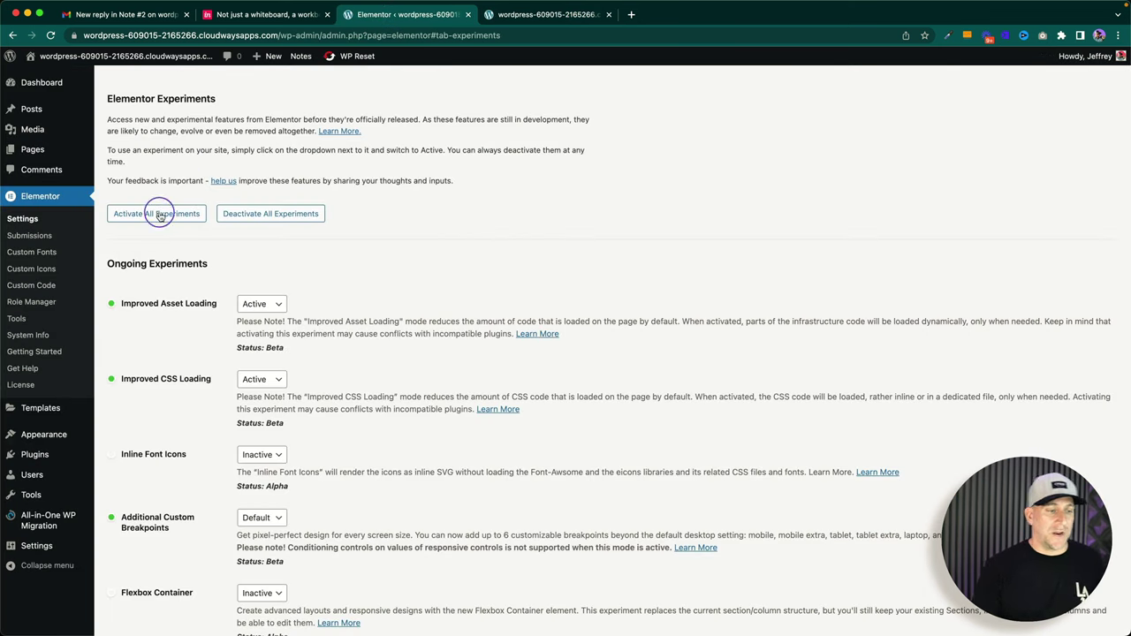
mouse_move(37, 470)
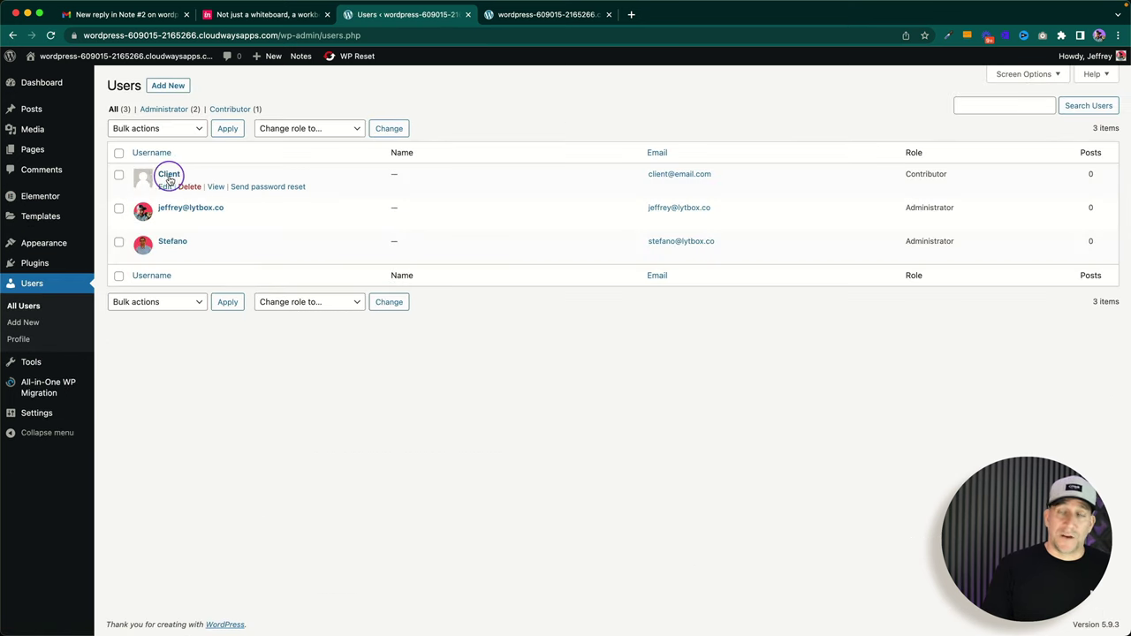
key(ctrl+Right)
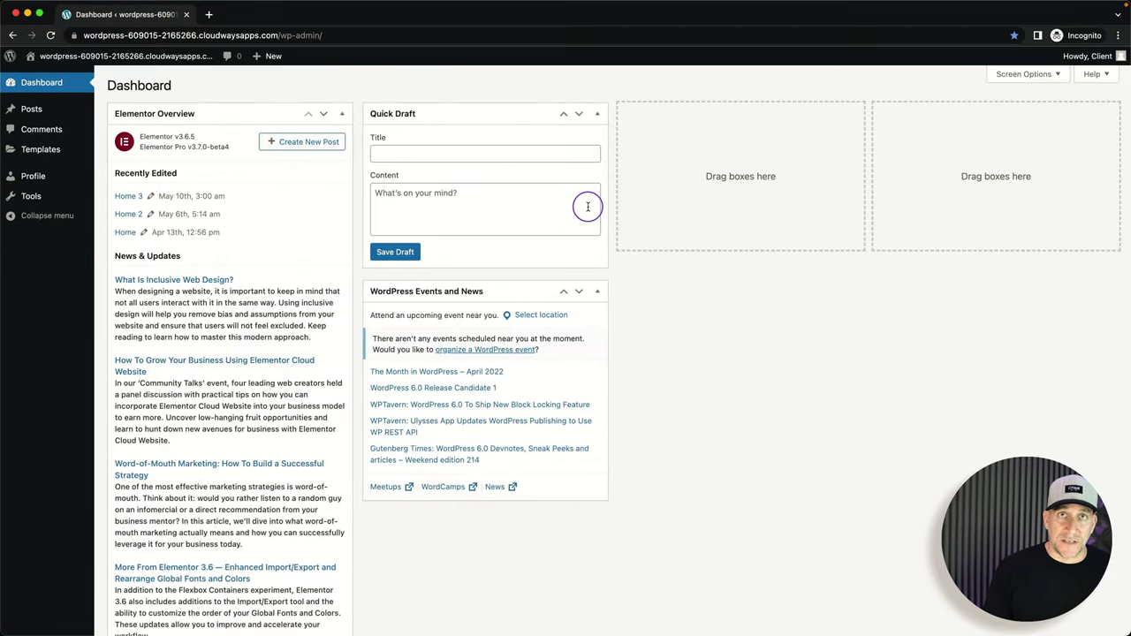
click(46, 80)
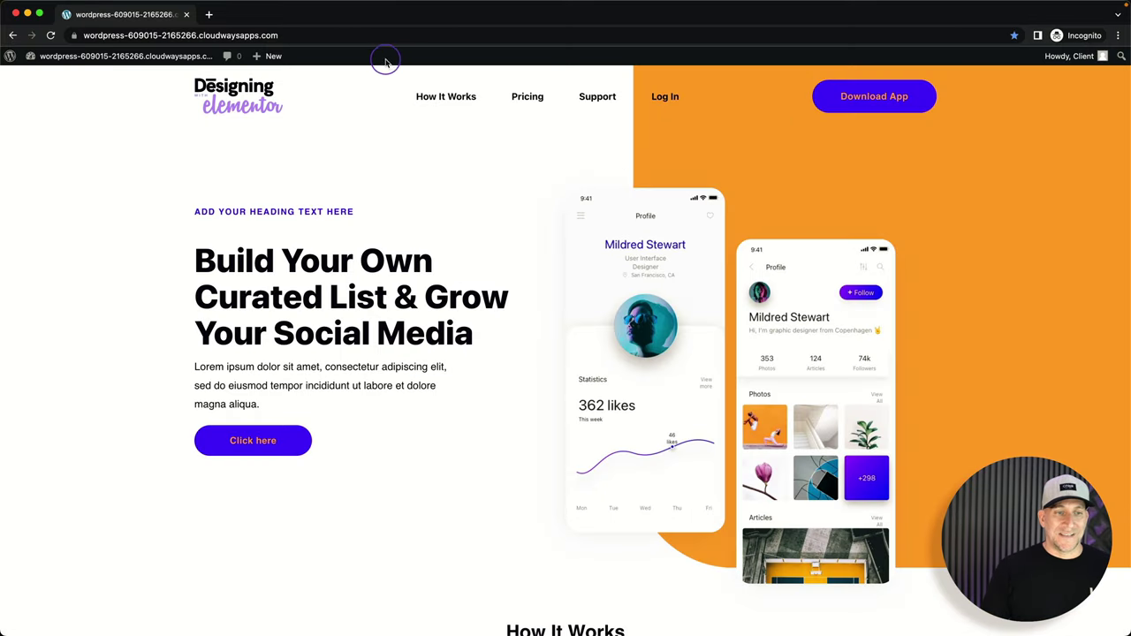
key(super+grave)
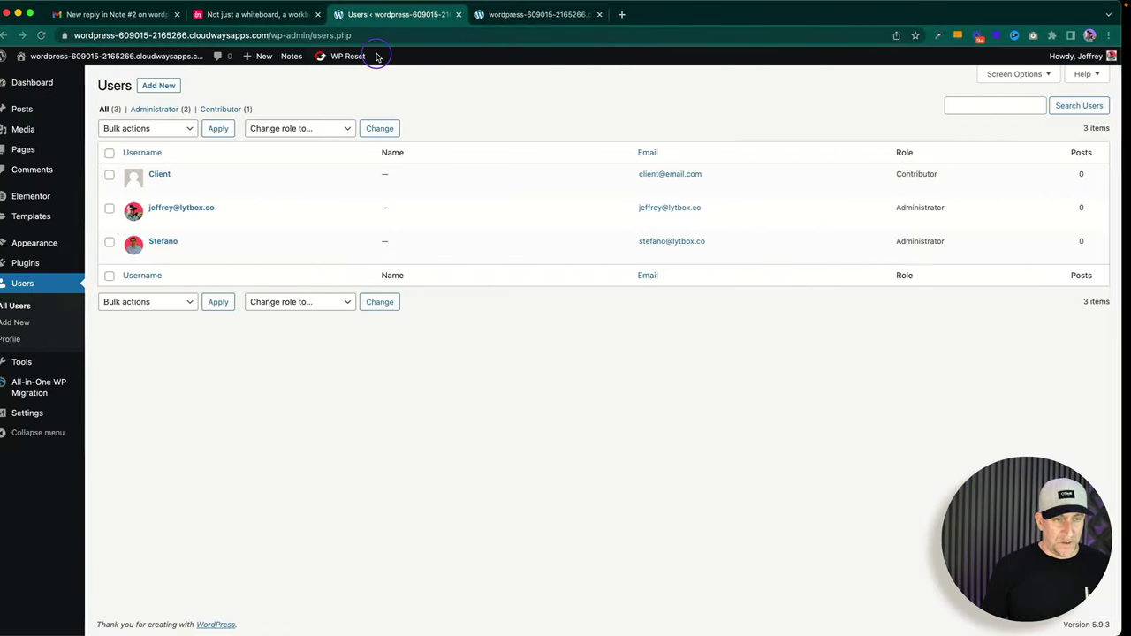
click(169, 174)
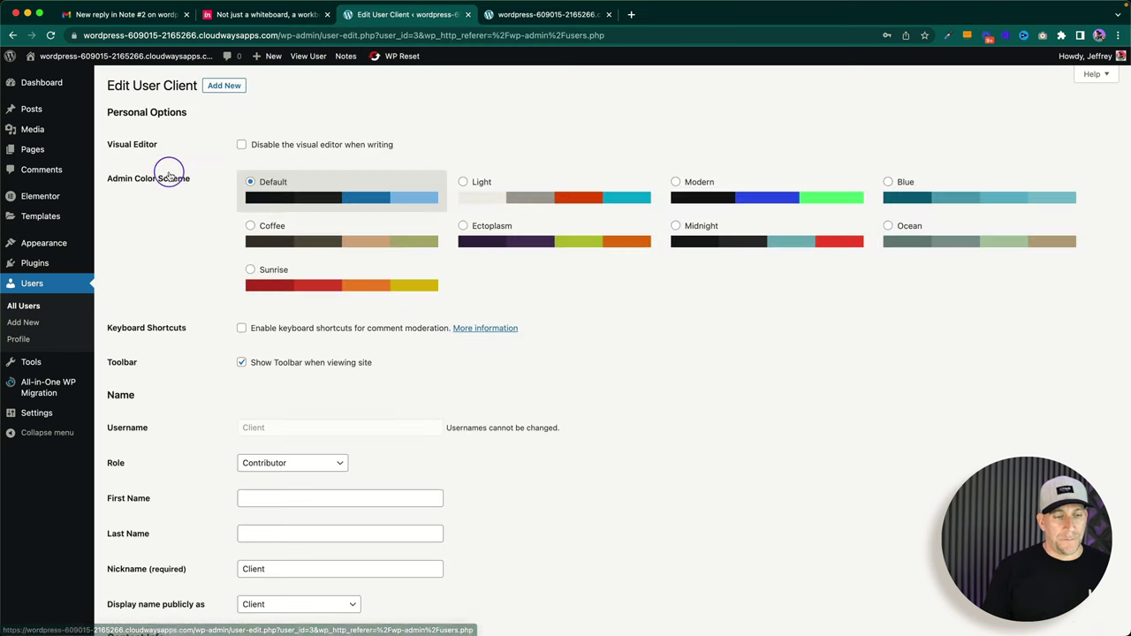
scroll(402, 380, down, 5)
scroll(402, 381, down, 5)
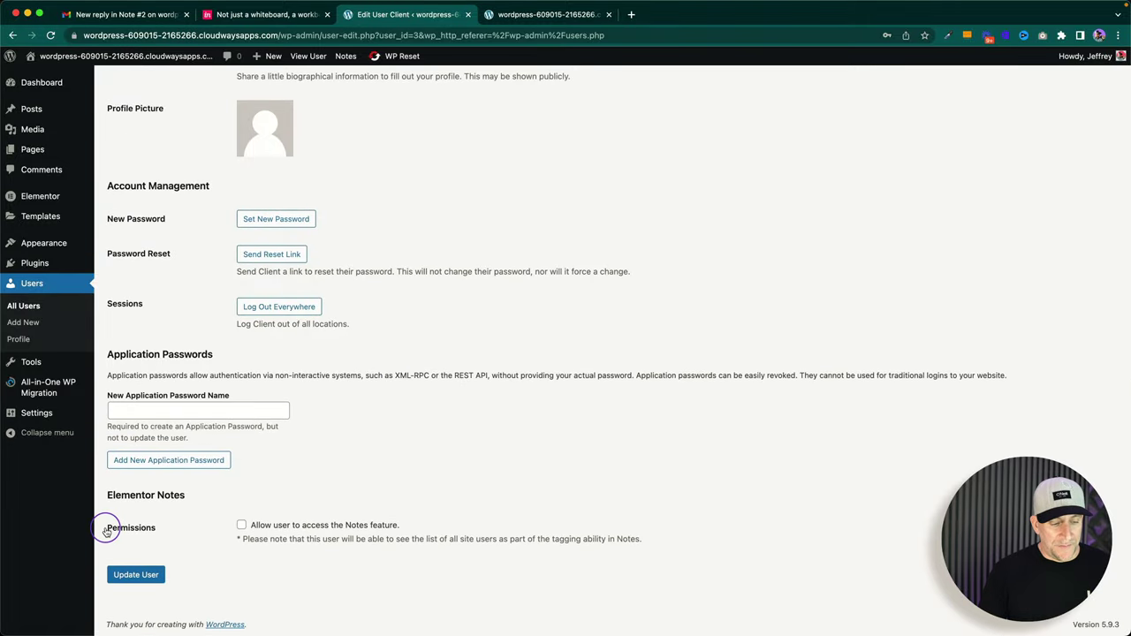
drag(107, 530, 155, 528)
click(242, 525)
click(150, 574)
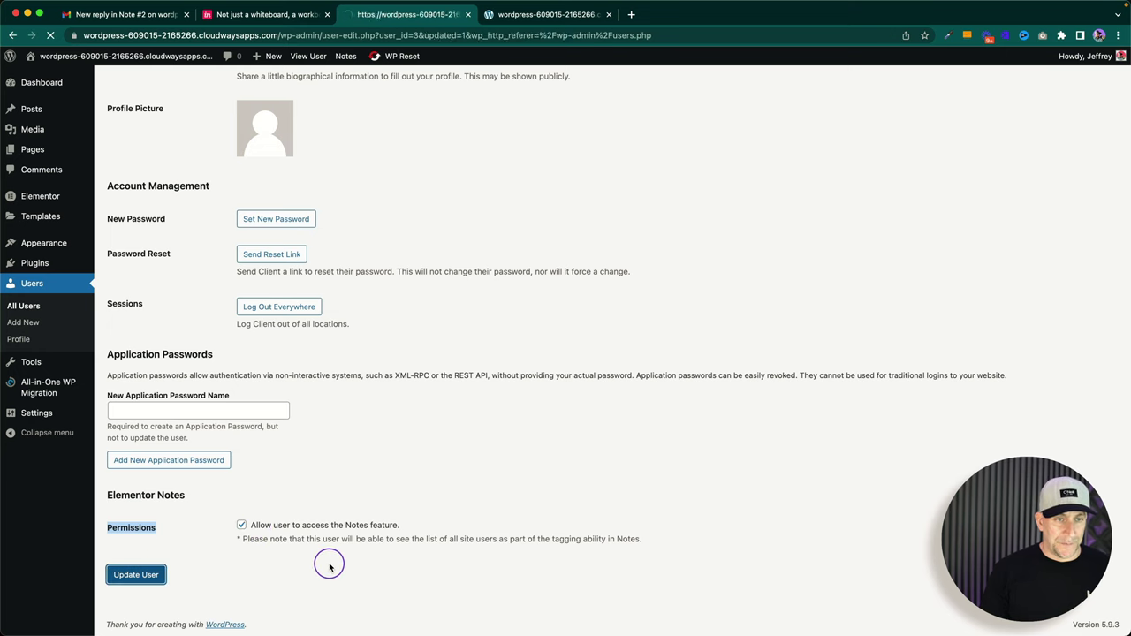
key(ctrl+Right)
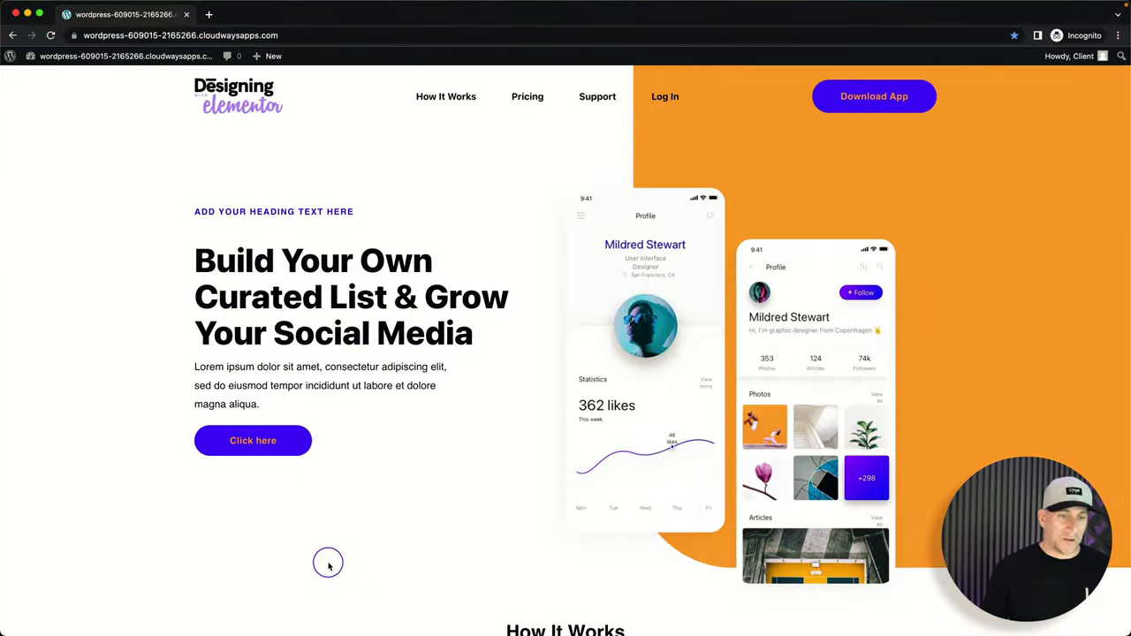
click(52, 35)
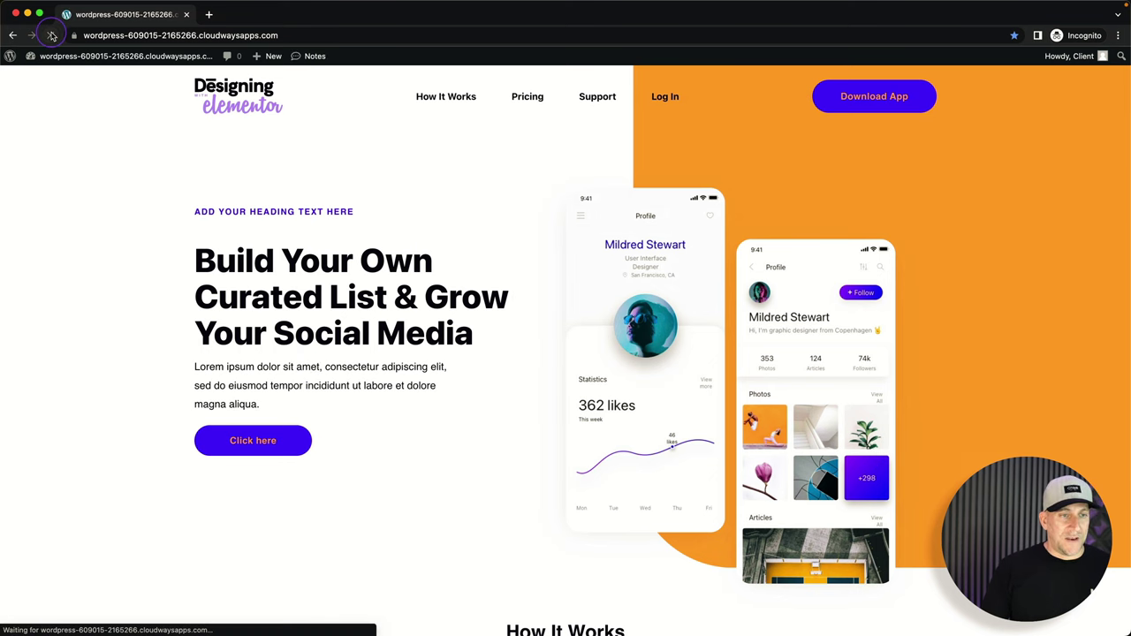
click(313, 60)
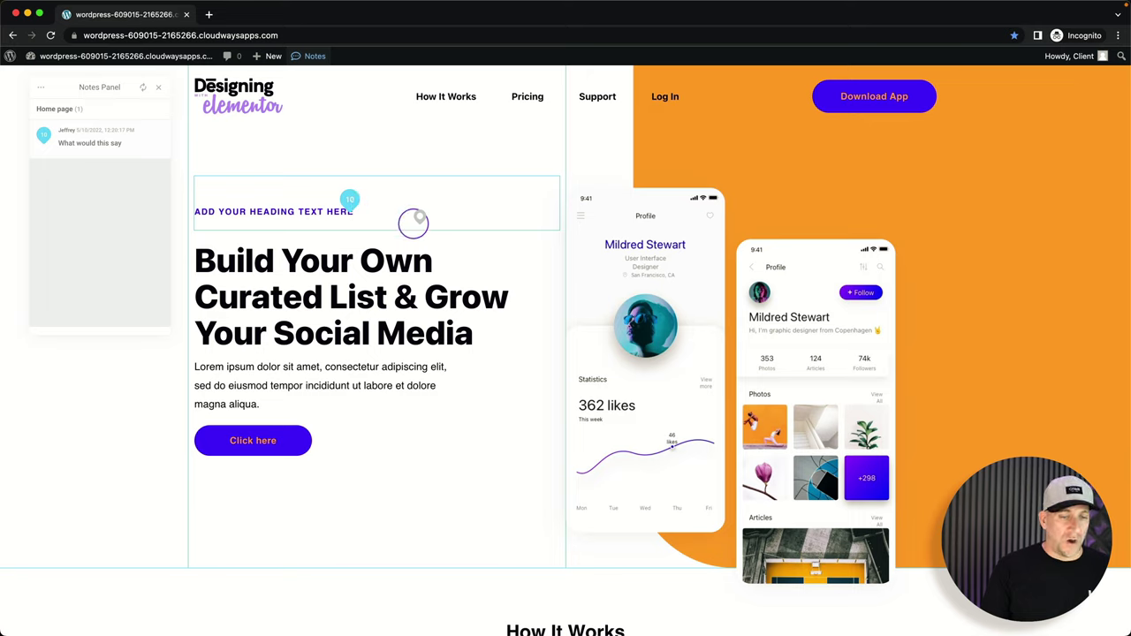
click(80, 141)
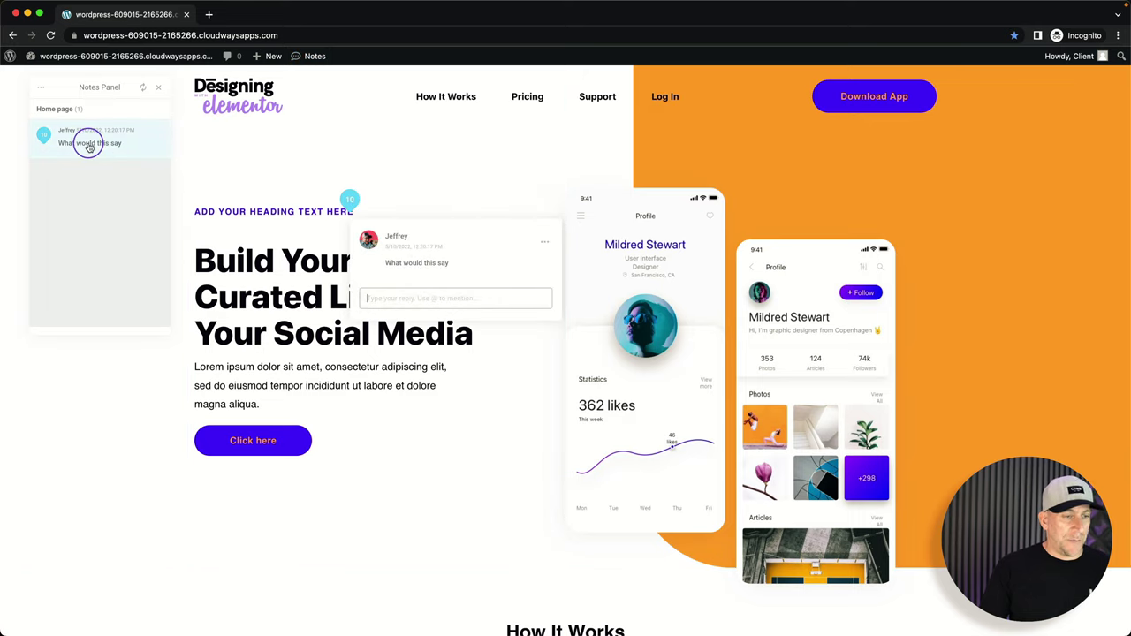
click(371, 296)
text(@)
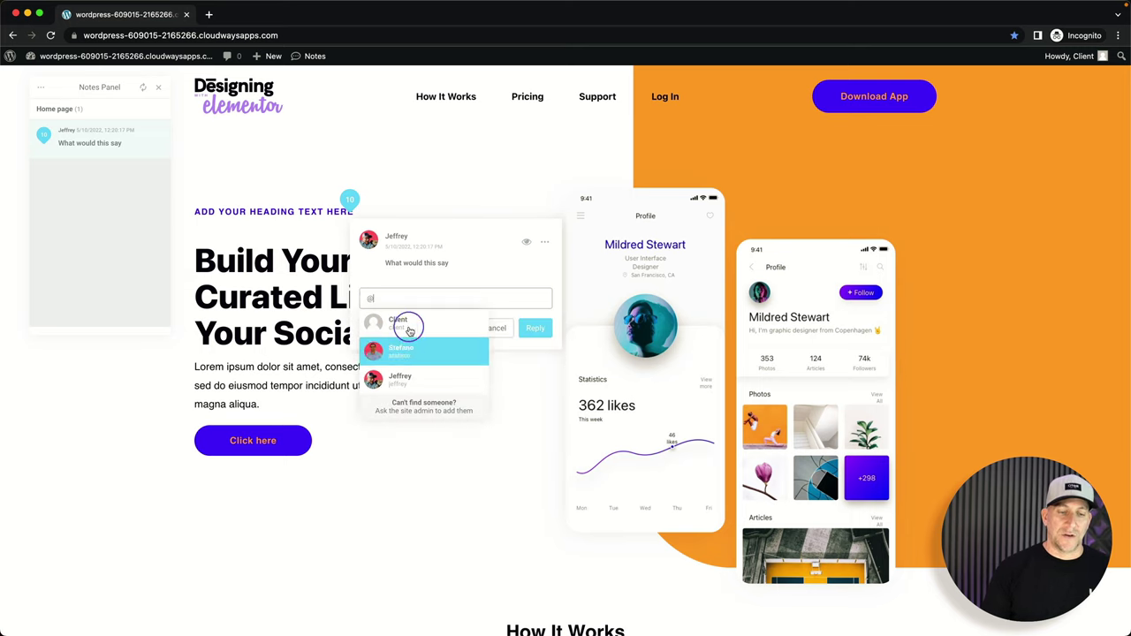
click(402, 378)
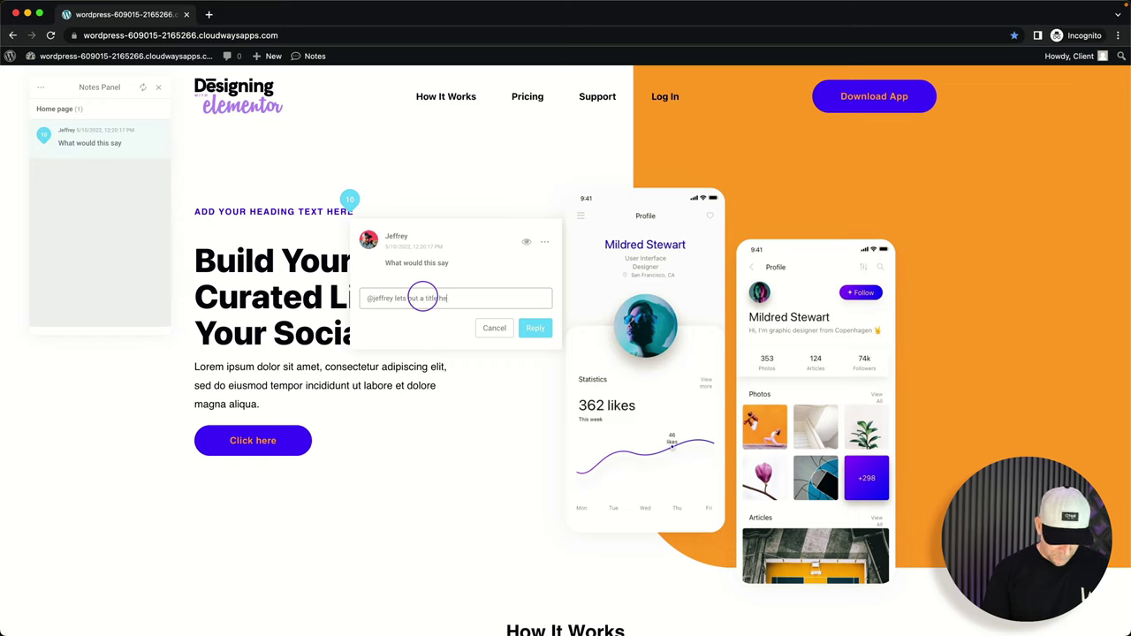
click(530, 327)
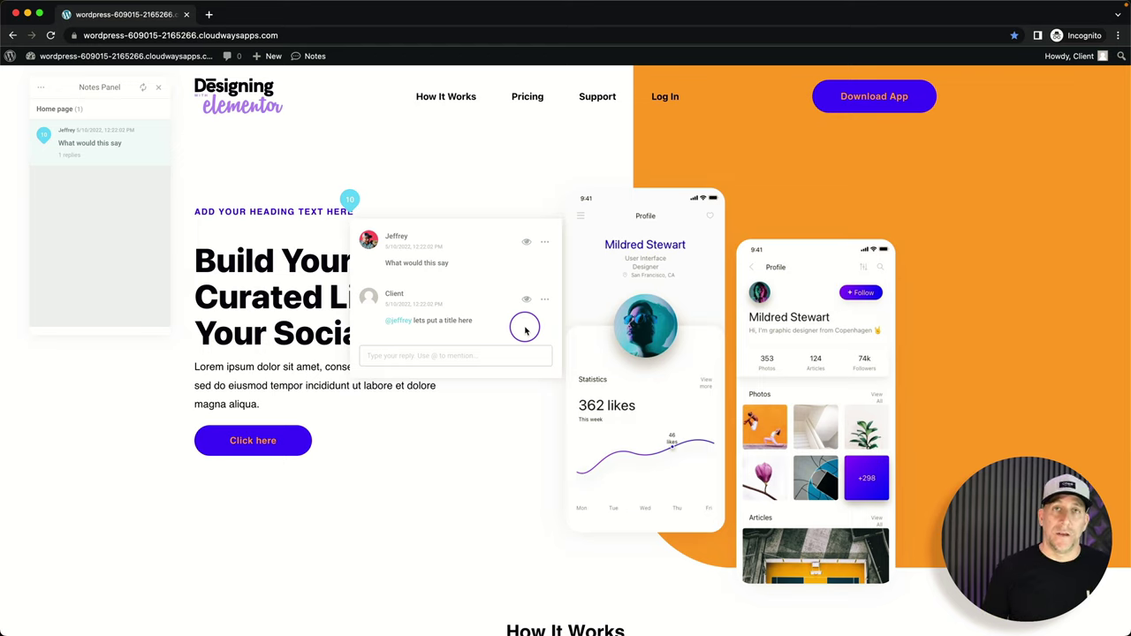
key(ctrl+Left)
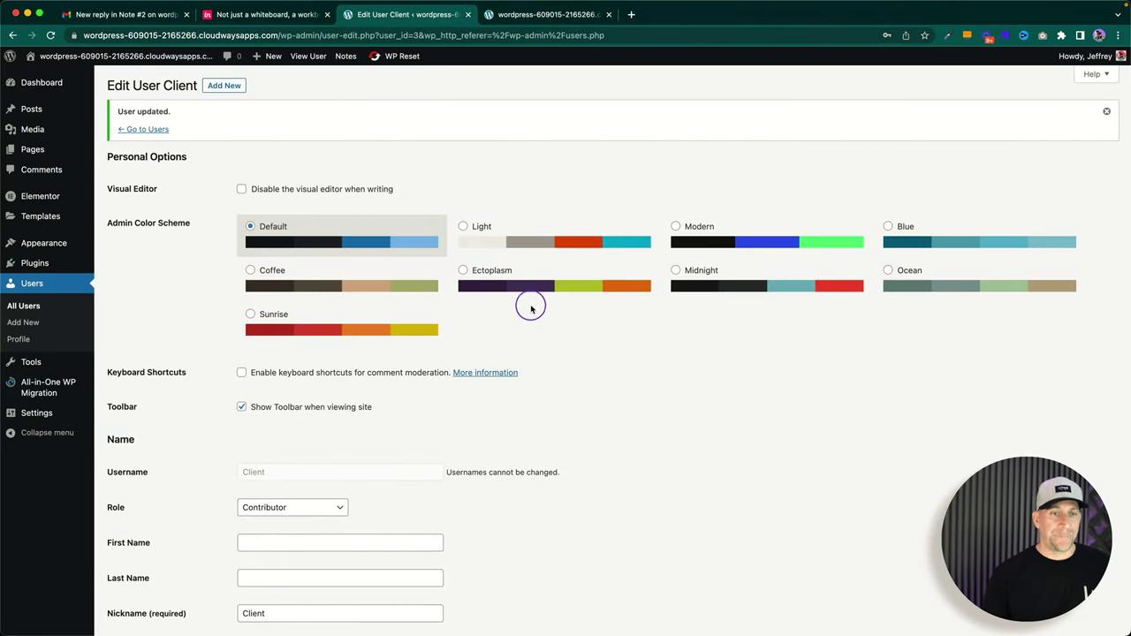
click(549, 15)
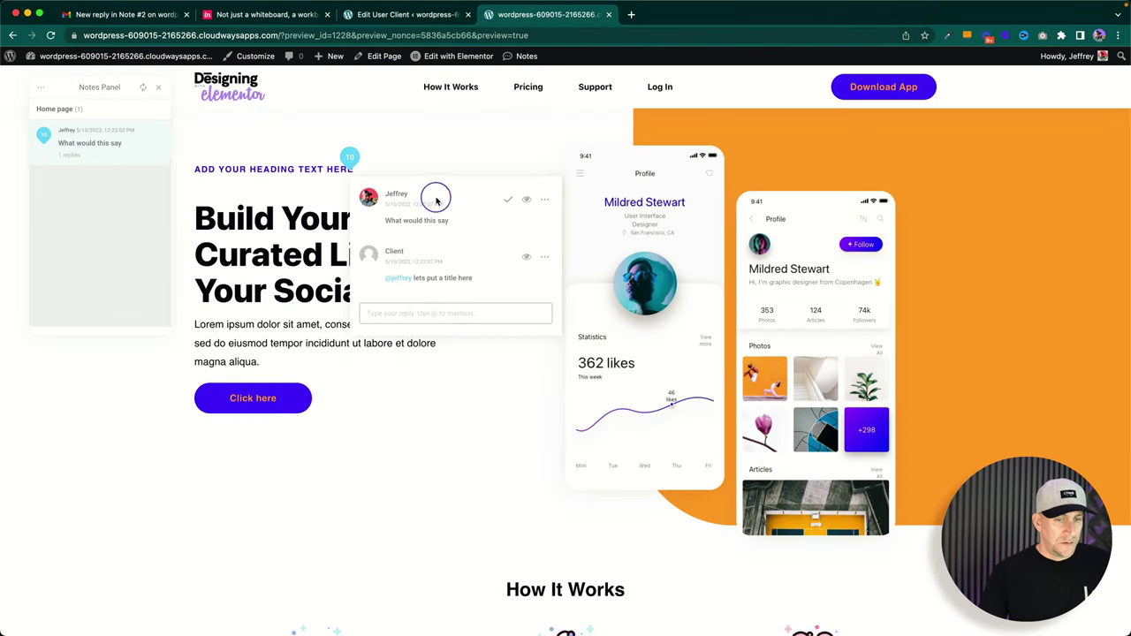
click(414, 312)
text(@c)
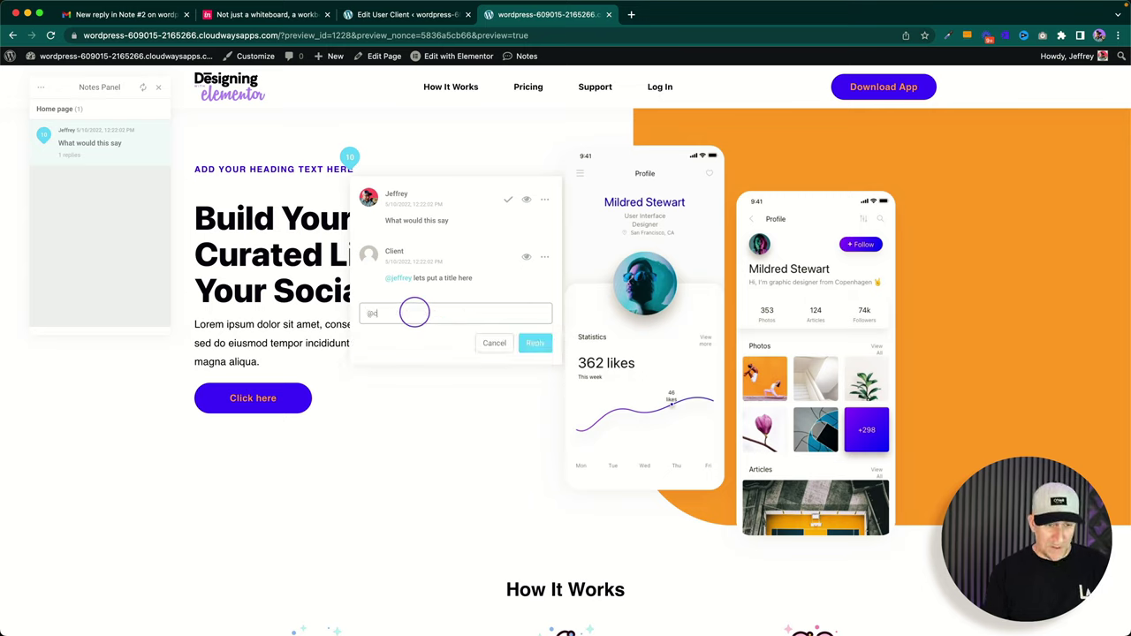
click(416, 341)
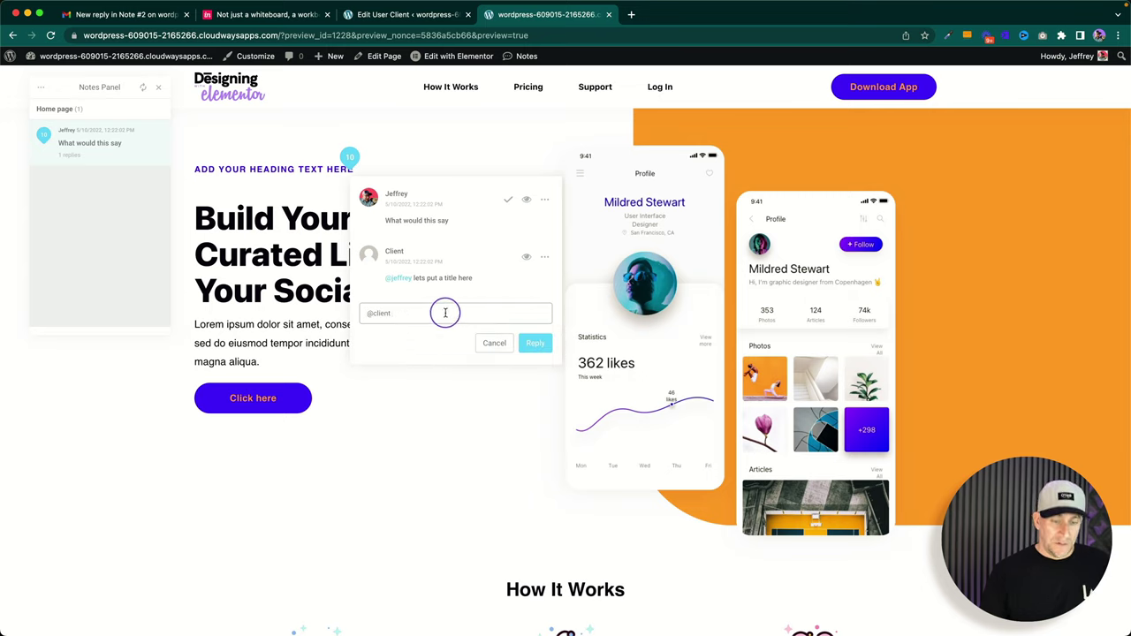
text(ok)
click(534, 343)
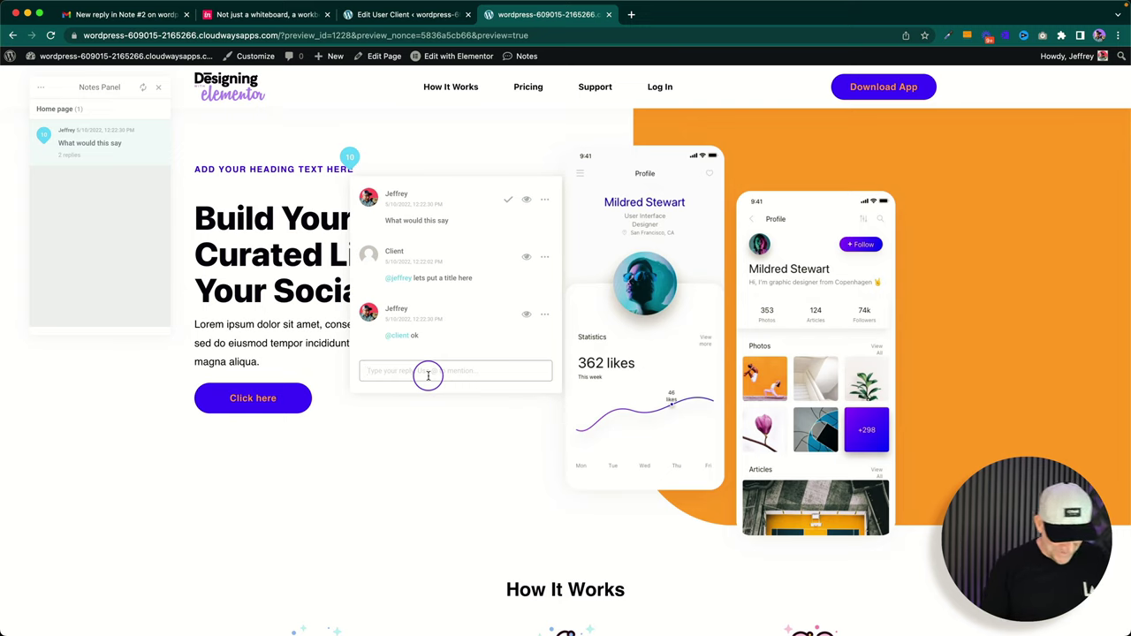
click(428, 374)
text(@)
click(418, 420)
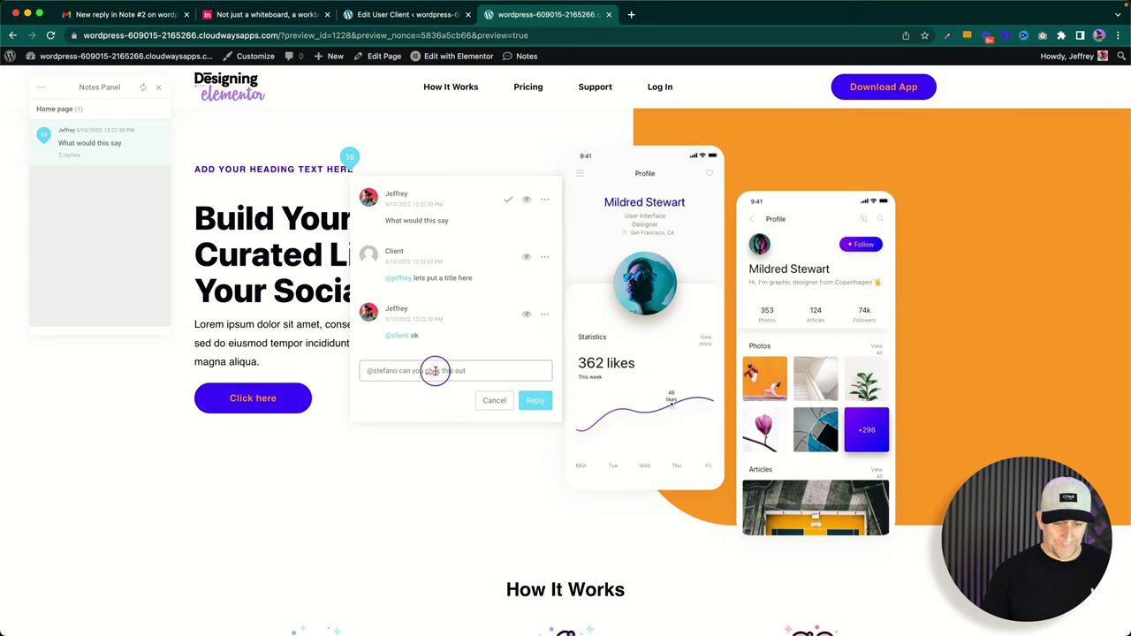
text(c)
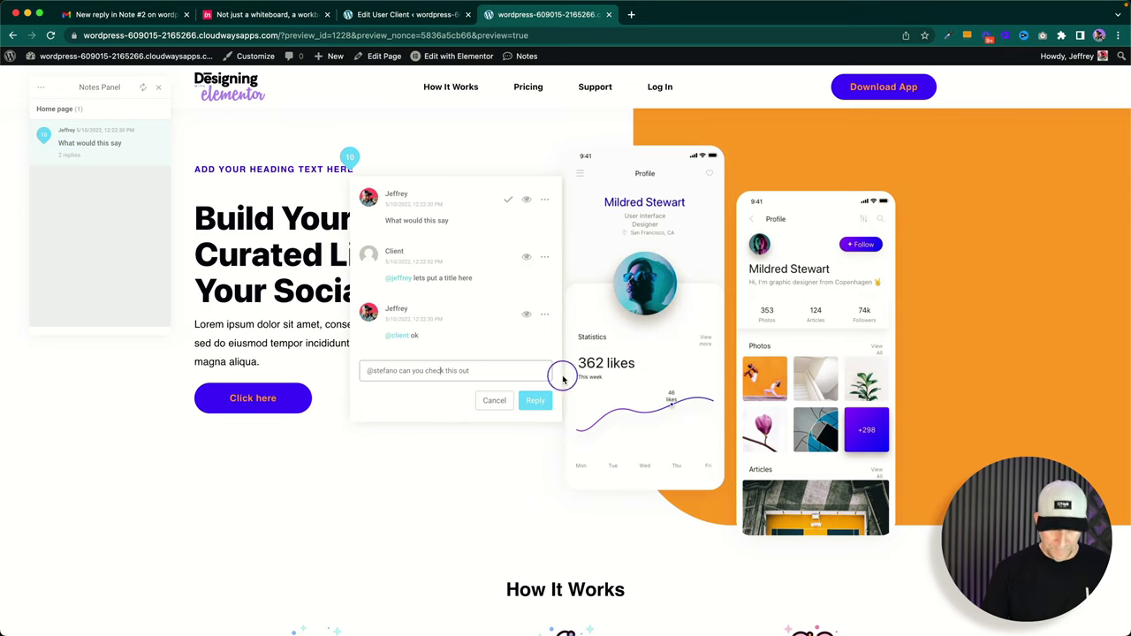
click(534, 399)
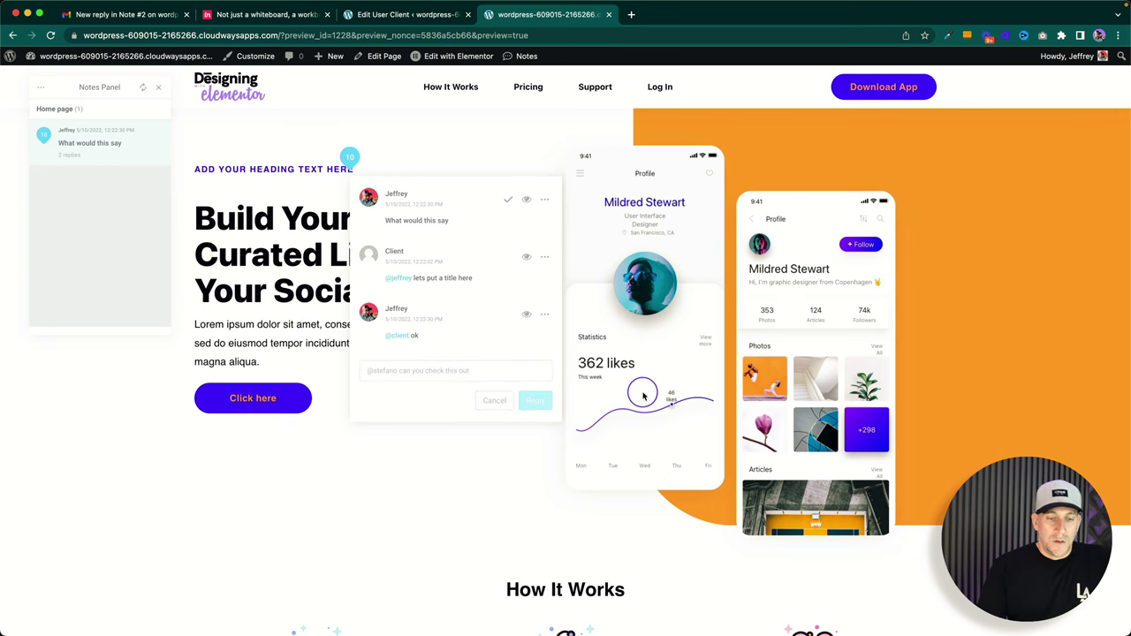
Step: Try note pins on the Log In link, footer Get Started column, laptop icon and statistics chart
scroll(883, 327, down, 3)
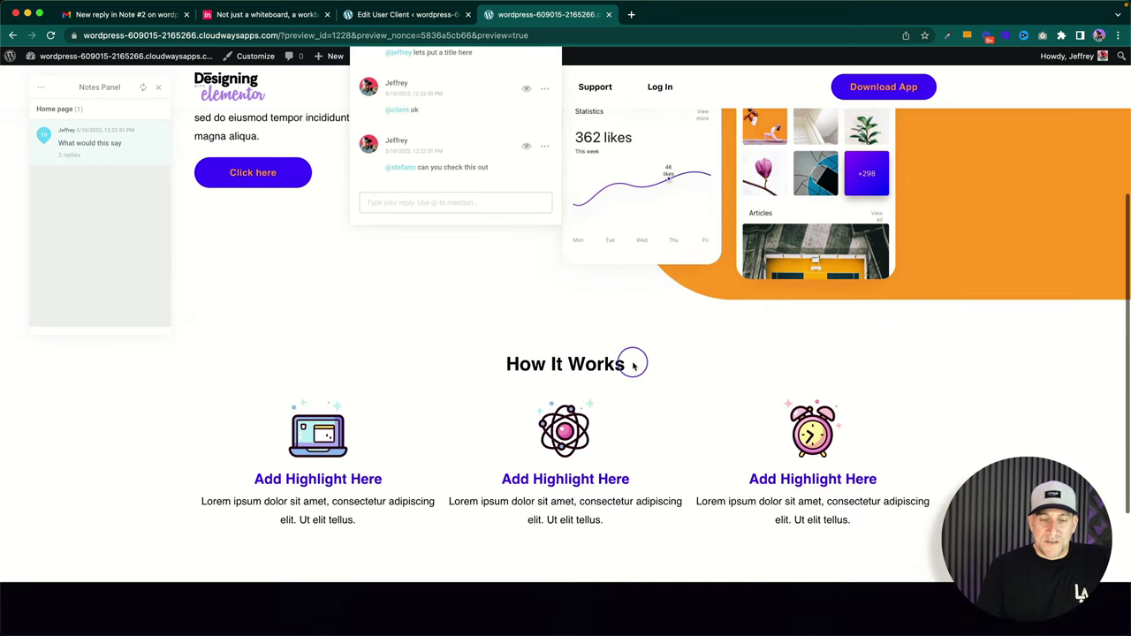
scroll(575, 371, down, 4)
scroll(600, 336, up, 3)
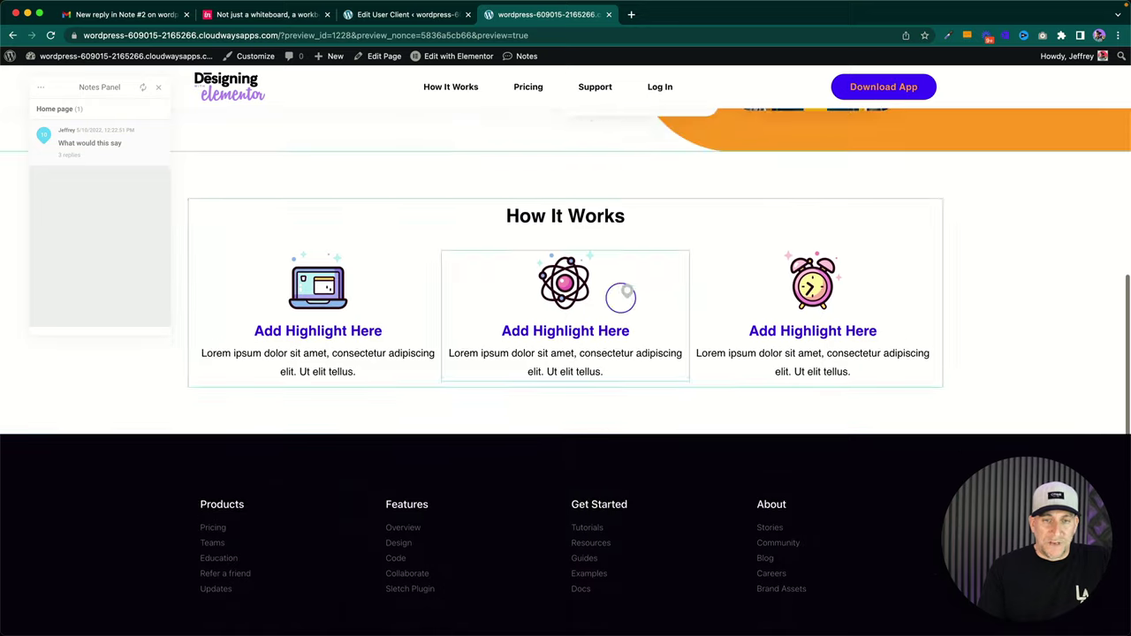
click(663, 88)
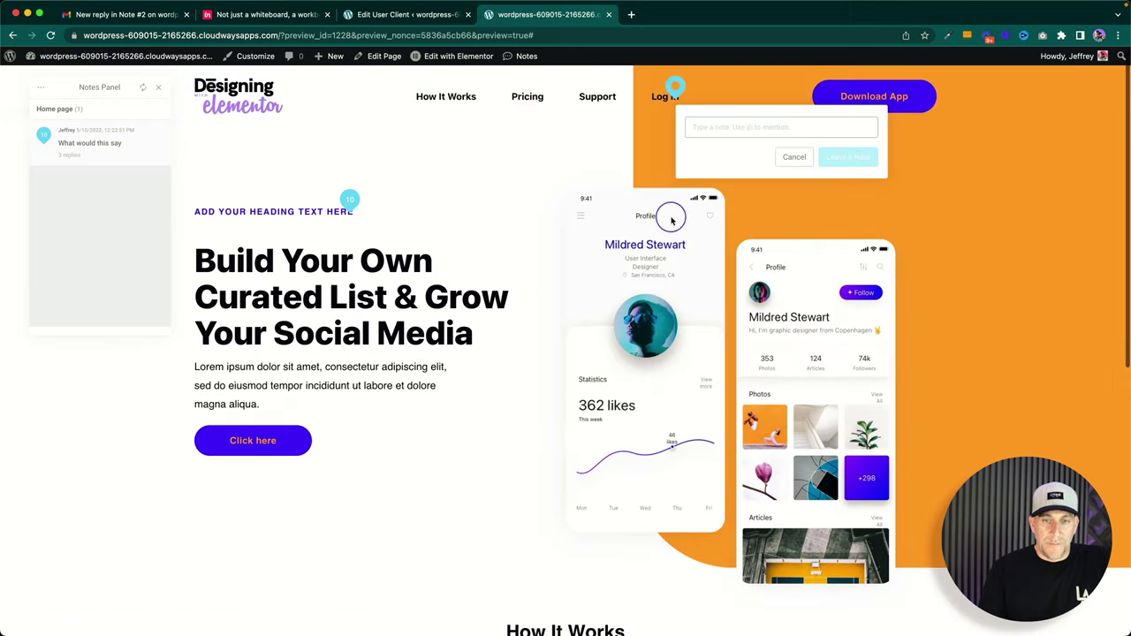
scroll(681, 386, down, 6)
click(598, 431)
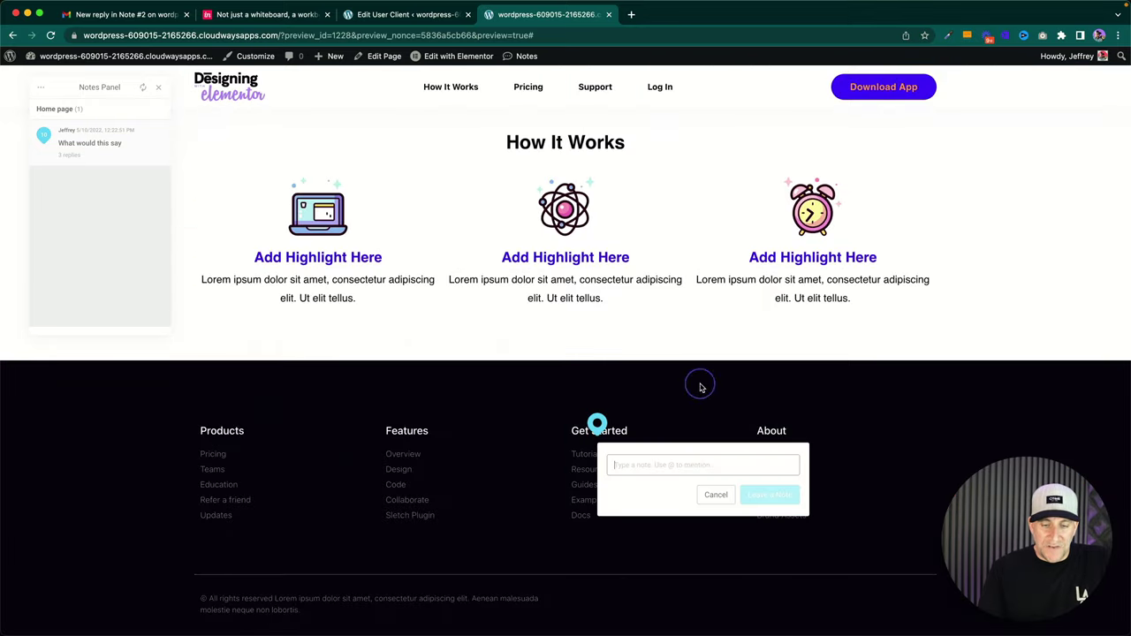
click(256, 177)
scroll(389, 177, up, 3)
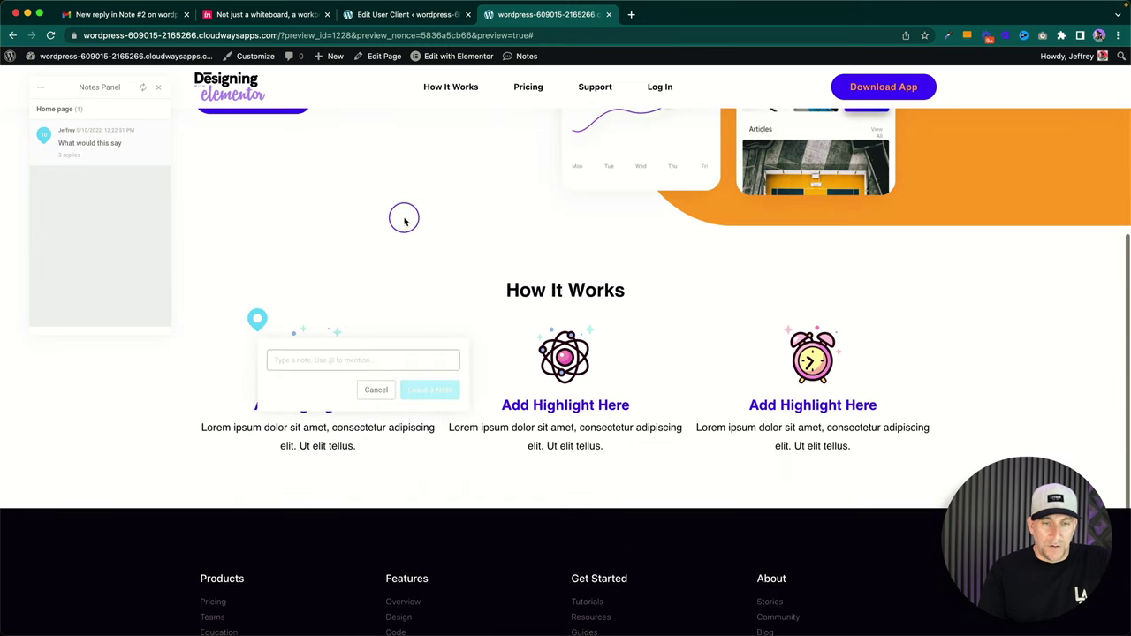
click(638, 160)
scroll(714, 297, up, 1)
scroll(714, 297, up, 3)
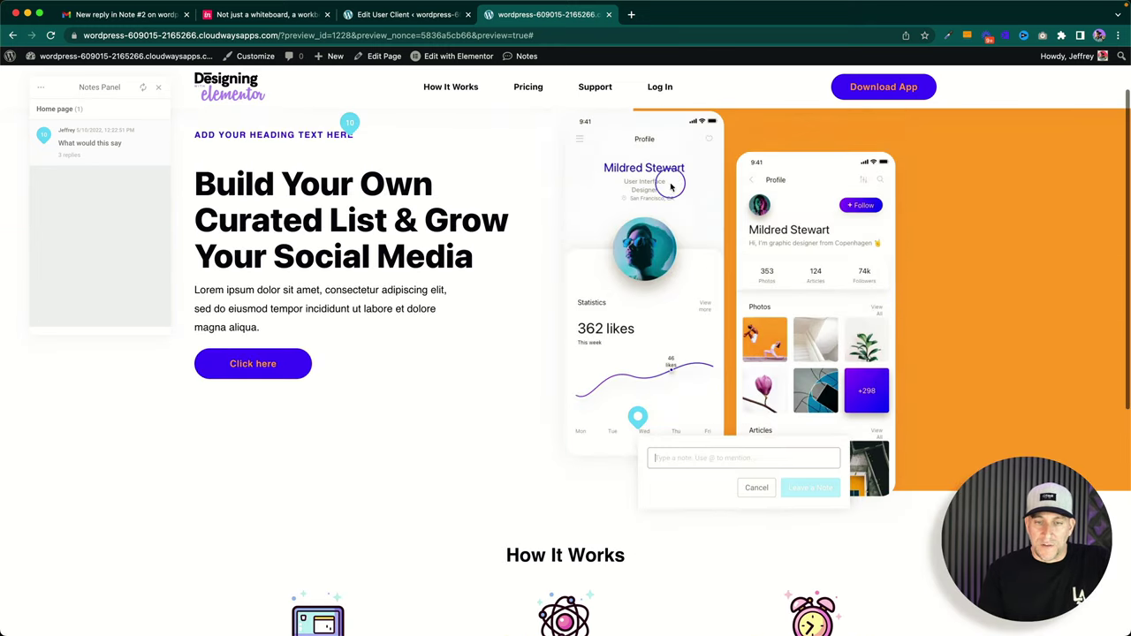
Step: Try spots by the profile mockup and under the heading, then open a new note on Click here
click(680, 196)
click(715, 222)
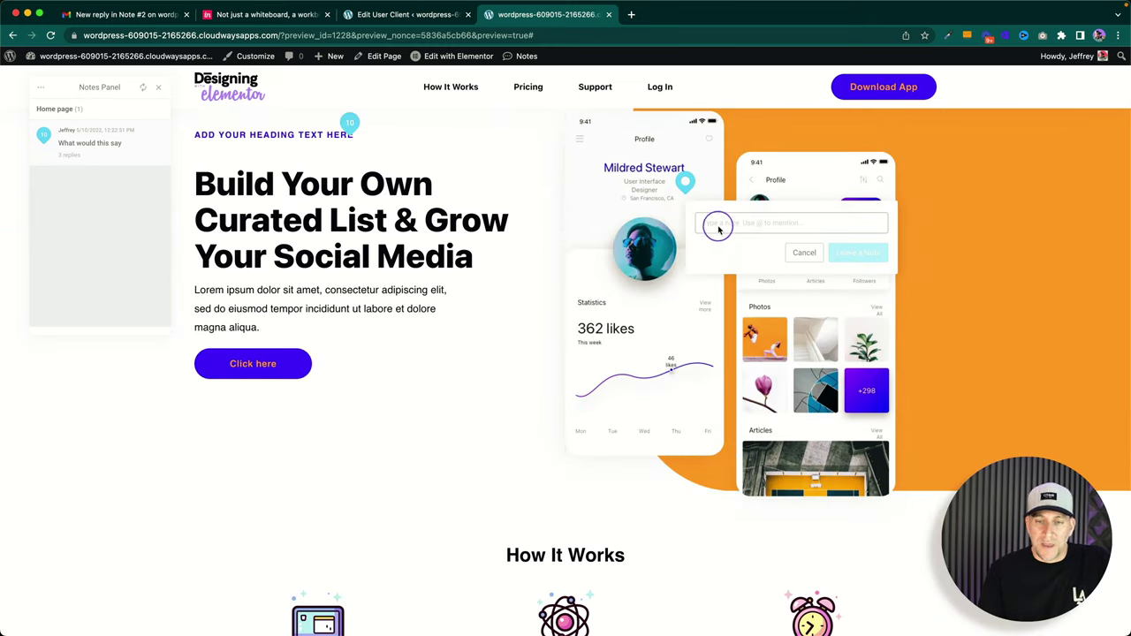
click(579, 320)
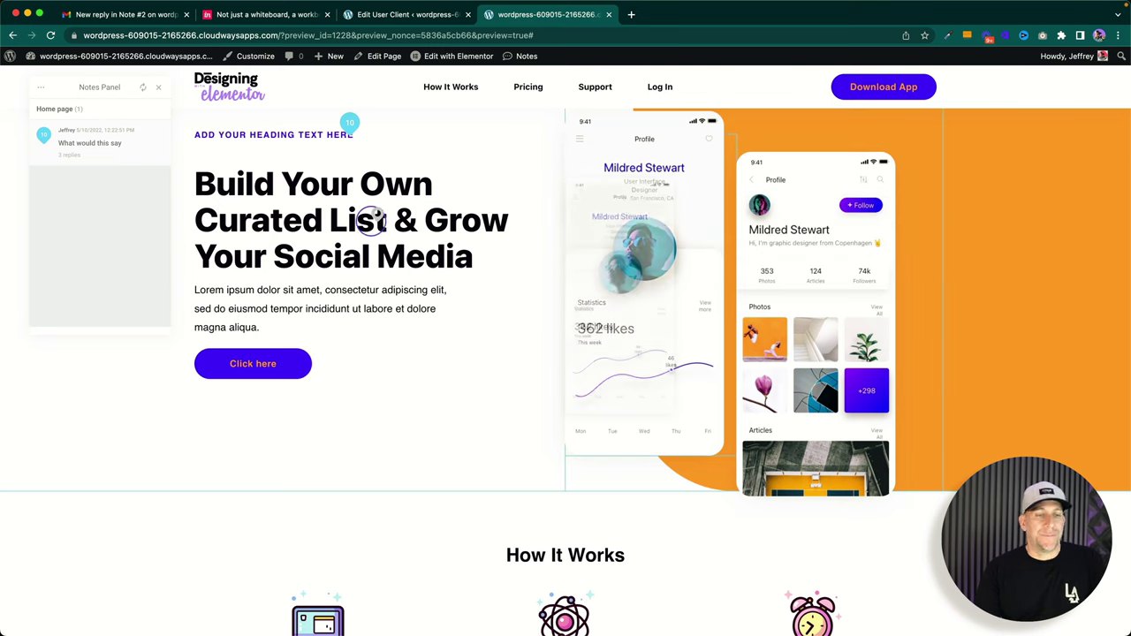
click(378, 191)
click(366, 328)
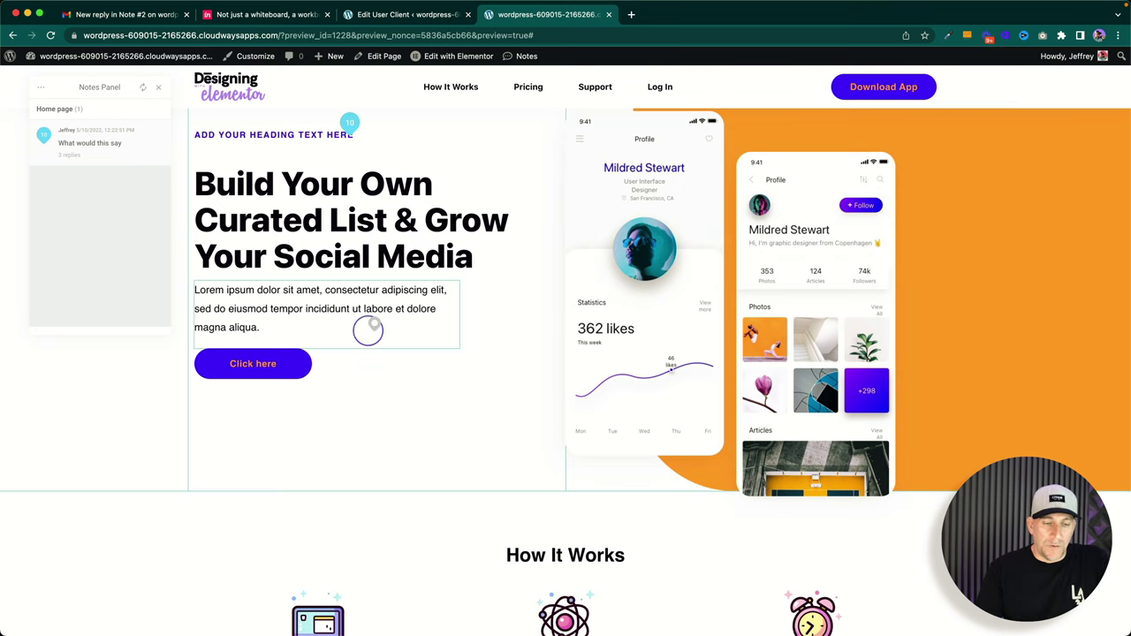
click(307, 353)
scroll(375, 385, up, 1)
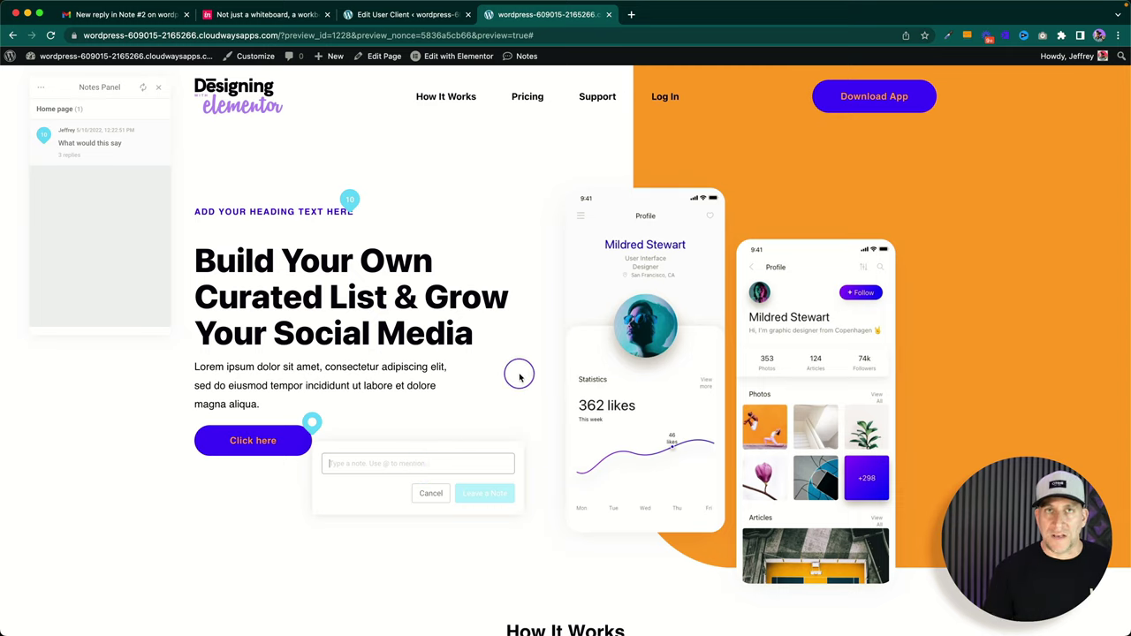
key(Escape)
click(931, 92)
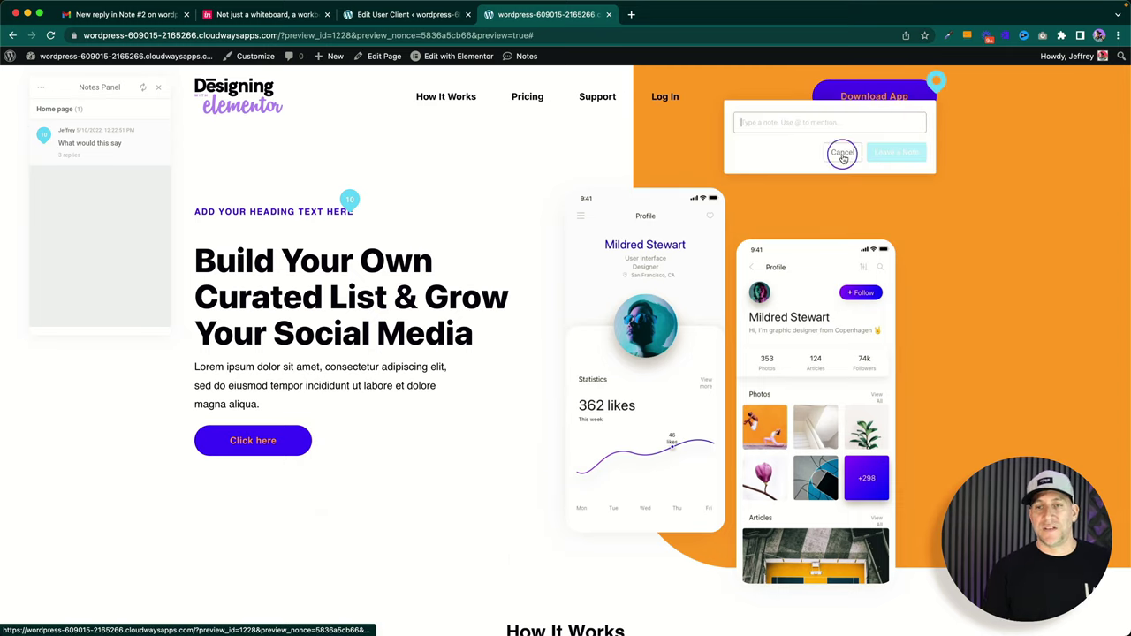
text(@je)
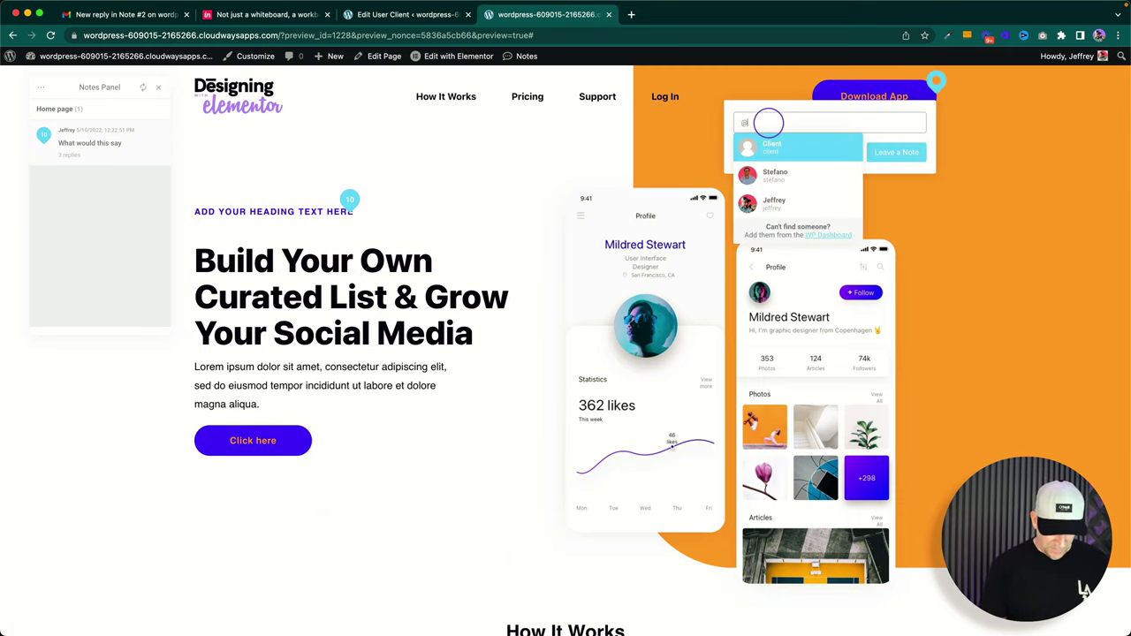
click(770, 150)
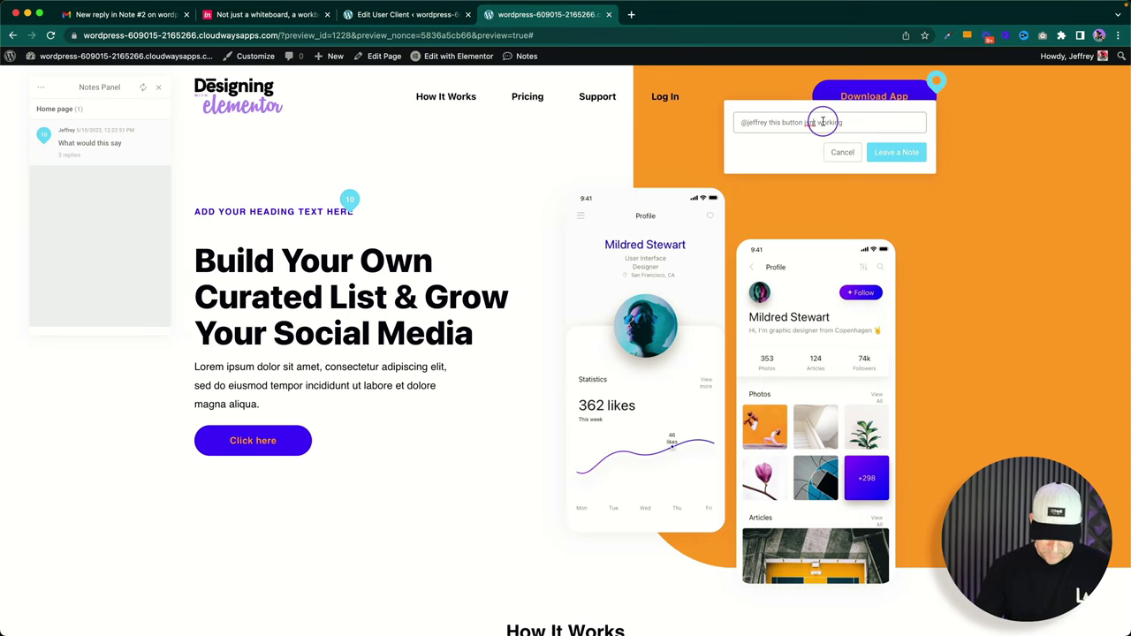
click(891, 150)
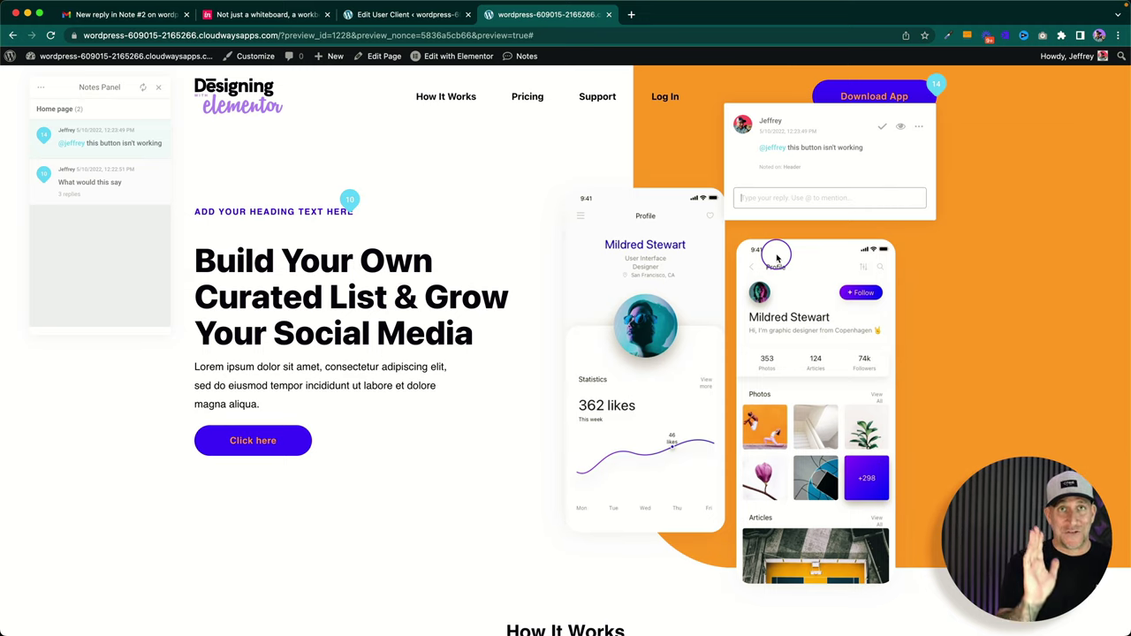
Step: Close the note thread and toggle the Notes panel and pins on and off
click(155, 85)
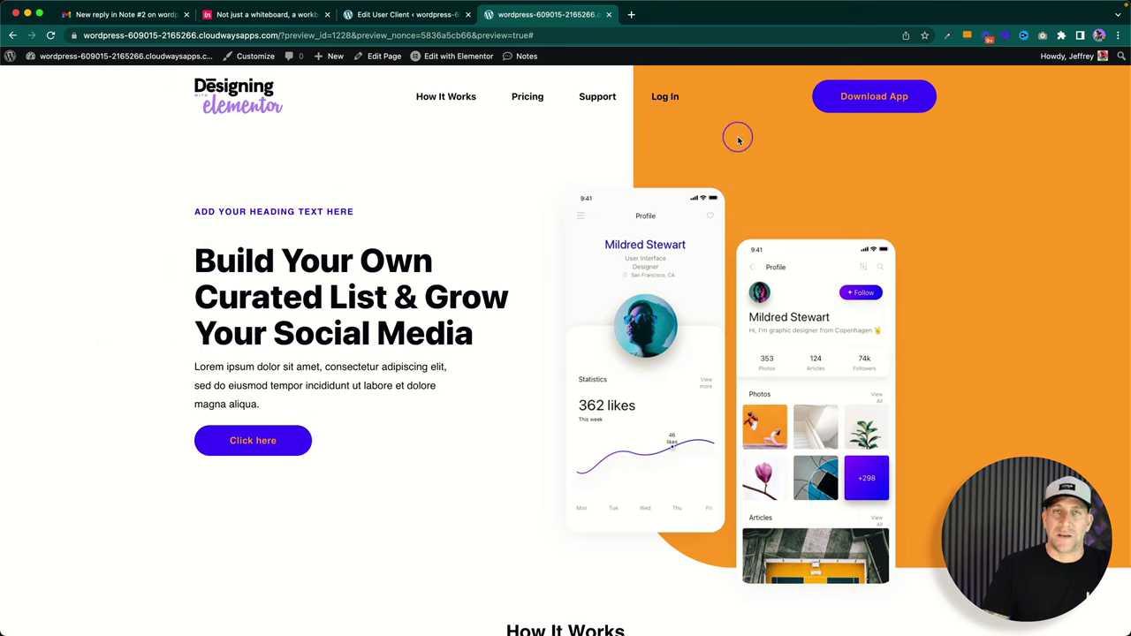
click(523, 56)
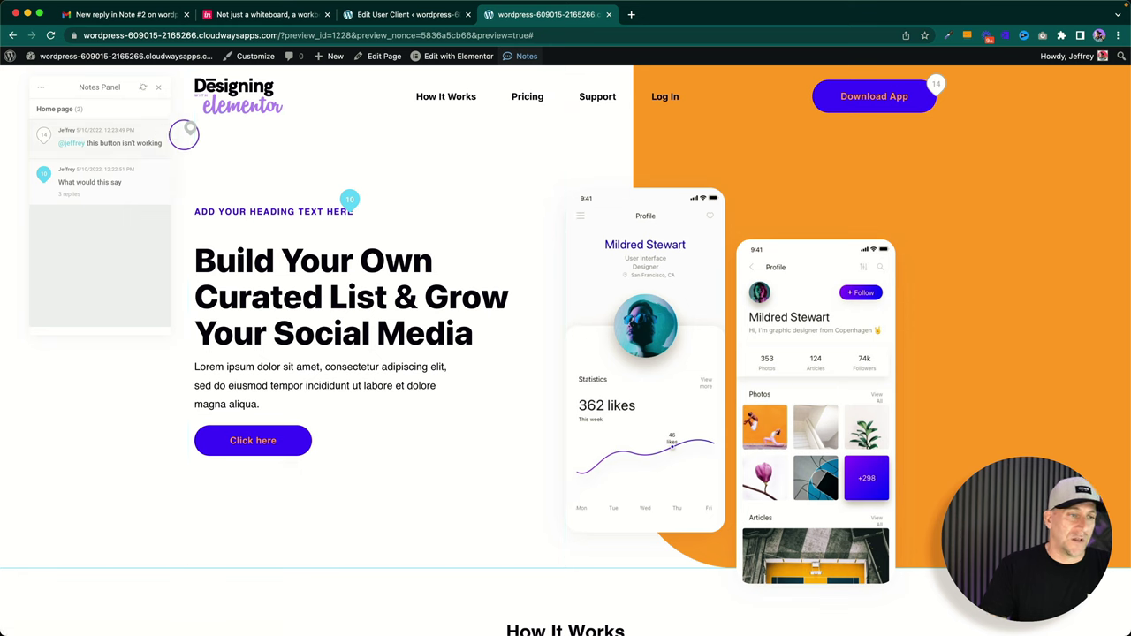
click(523, 55)
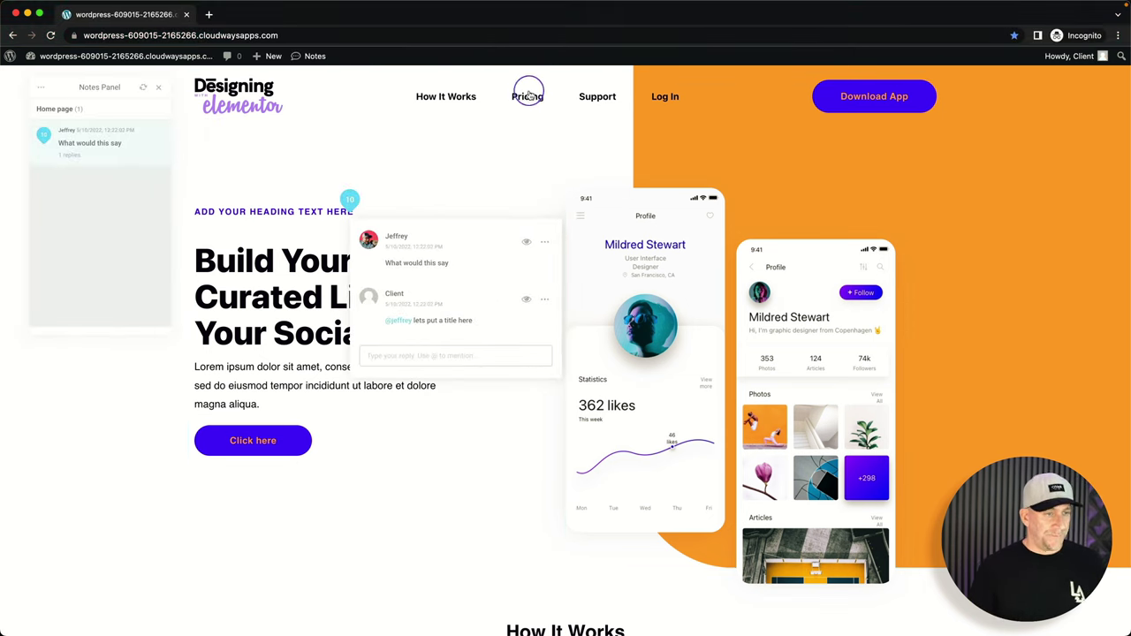
Step: Open the client's Profile page and locate the still-enabled Elementor - Notes notifications setting
click(158, 86)
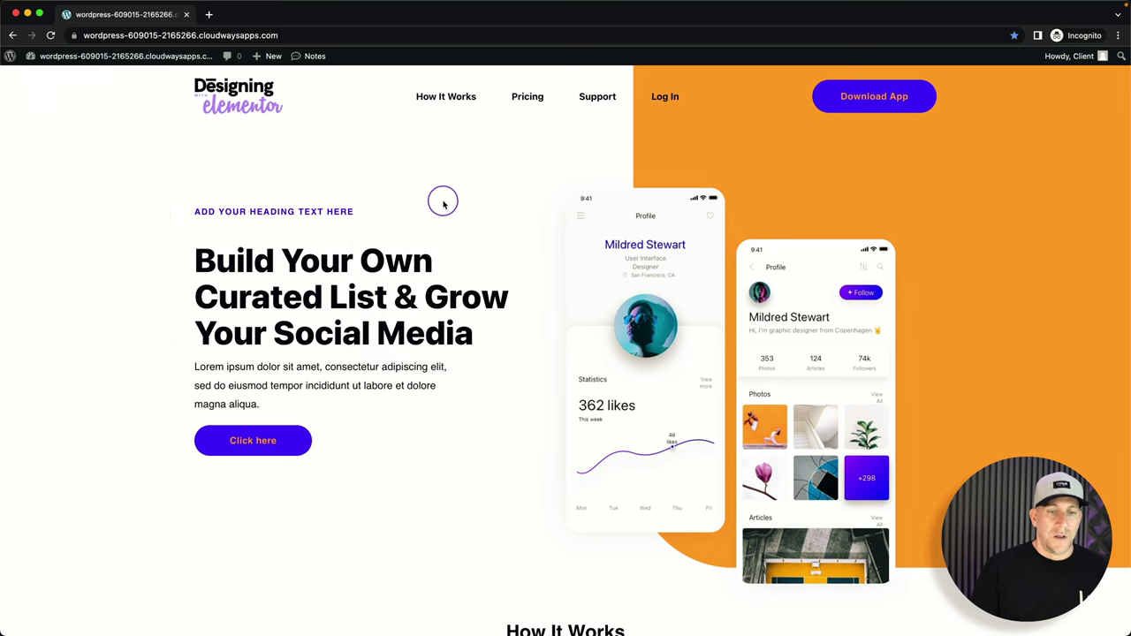
mouse_move(76, 56)
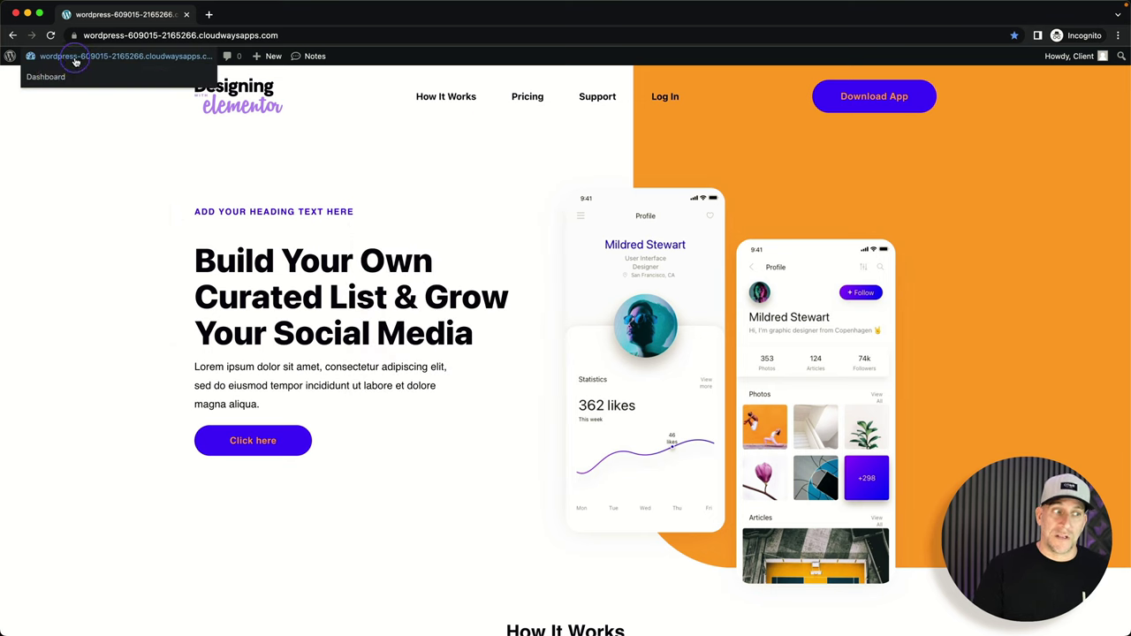
click(50, 77)
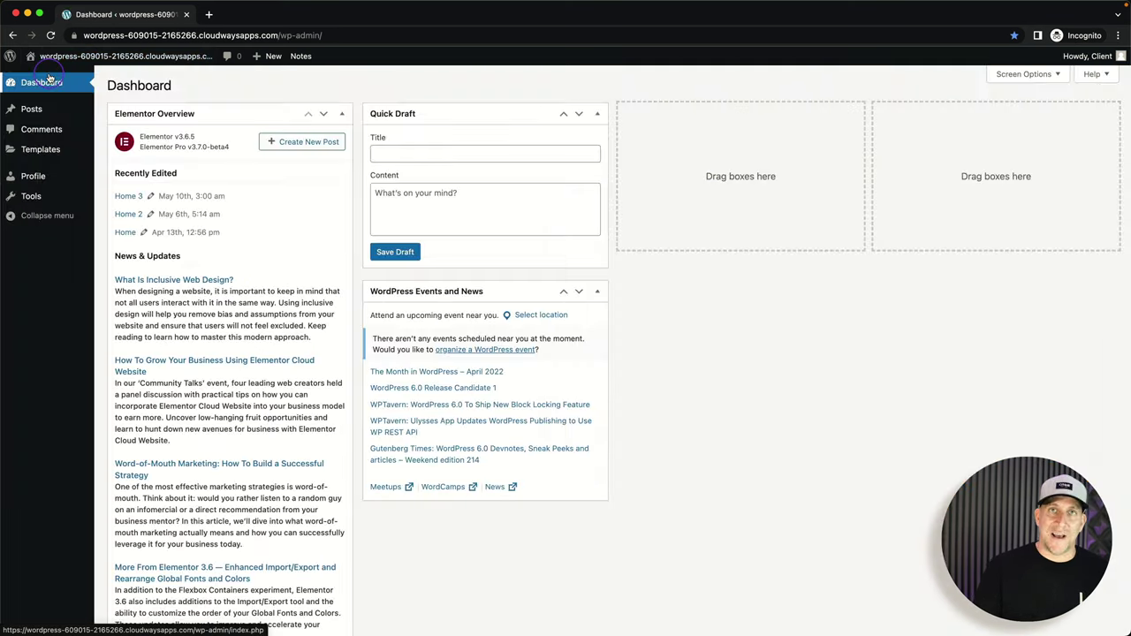
click(31, 176)
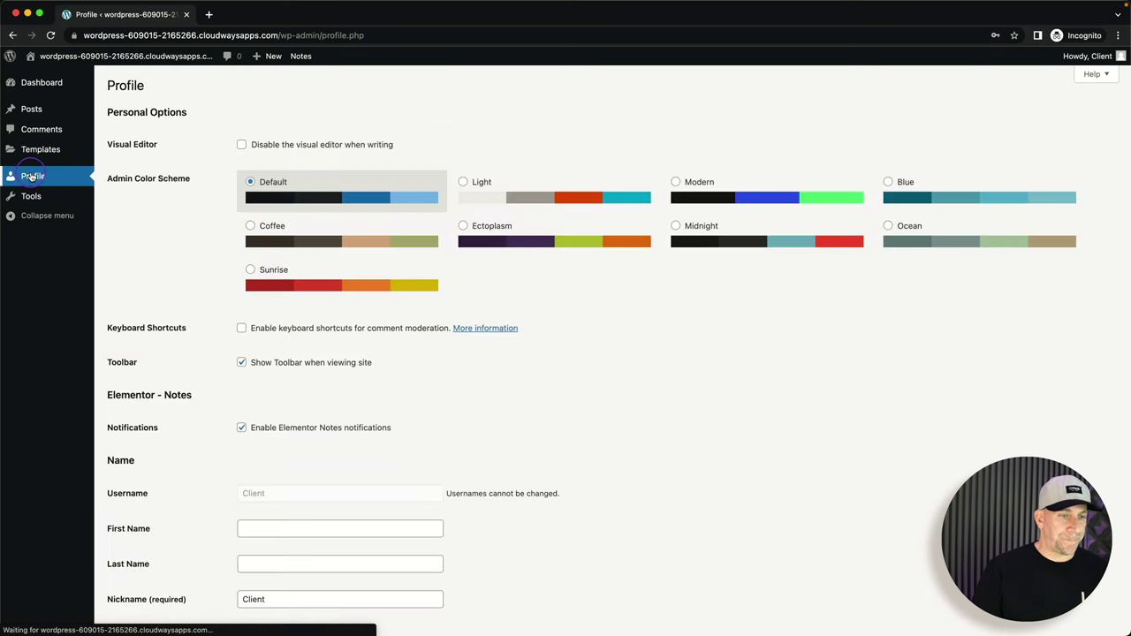
scroll(204, 313, down, 3)
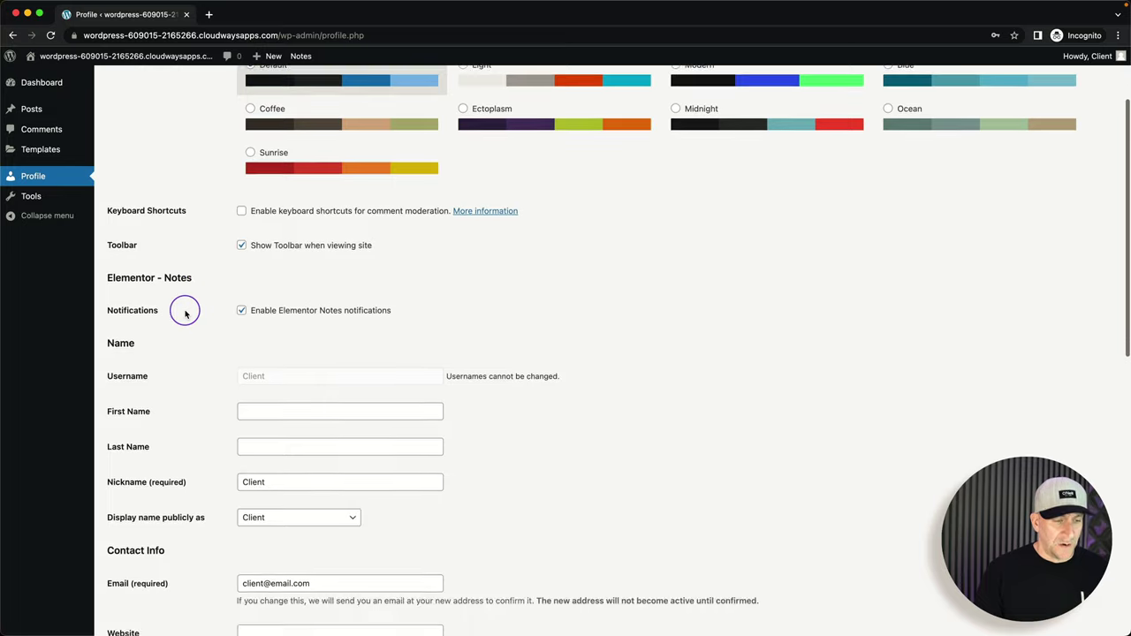
drag(104, 281, 215, 324)
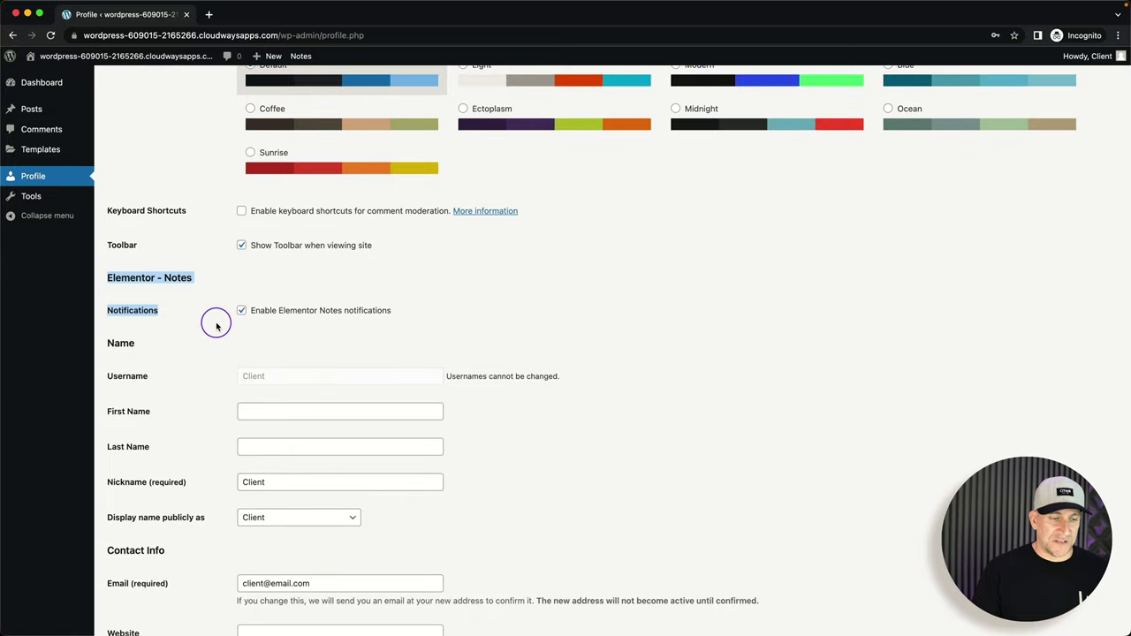
click(243, 312)
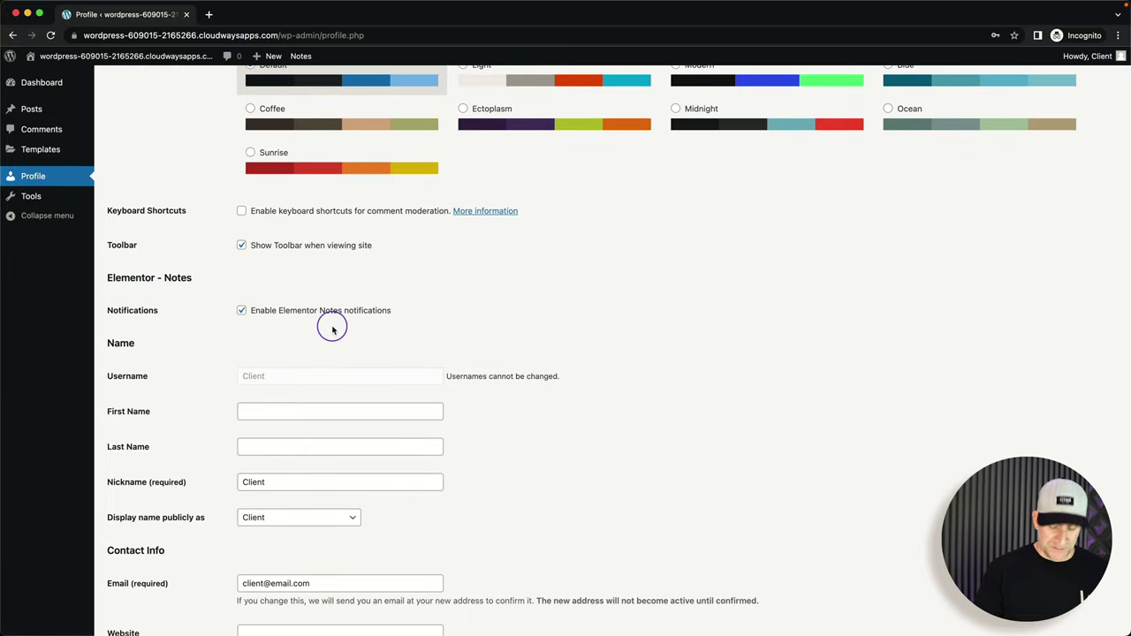
Step: Visit the site, show Notes, and open note 10's thread to inspect each comment's options menu
mouse_move(53, 55)
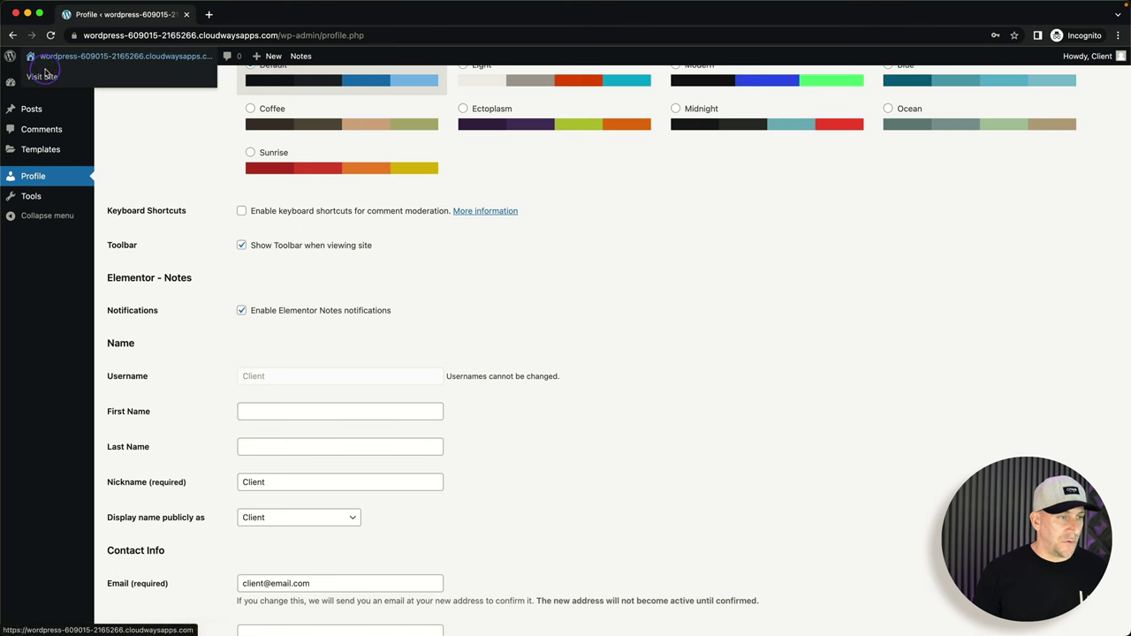
click(46, 77)
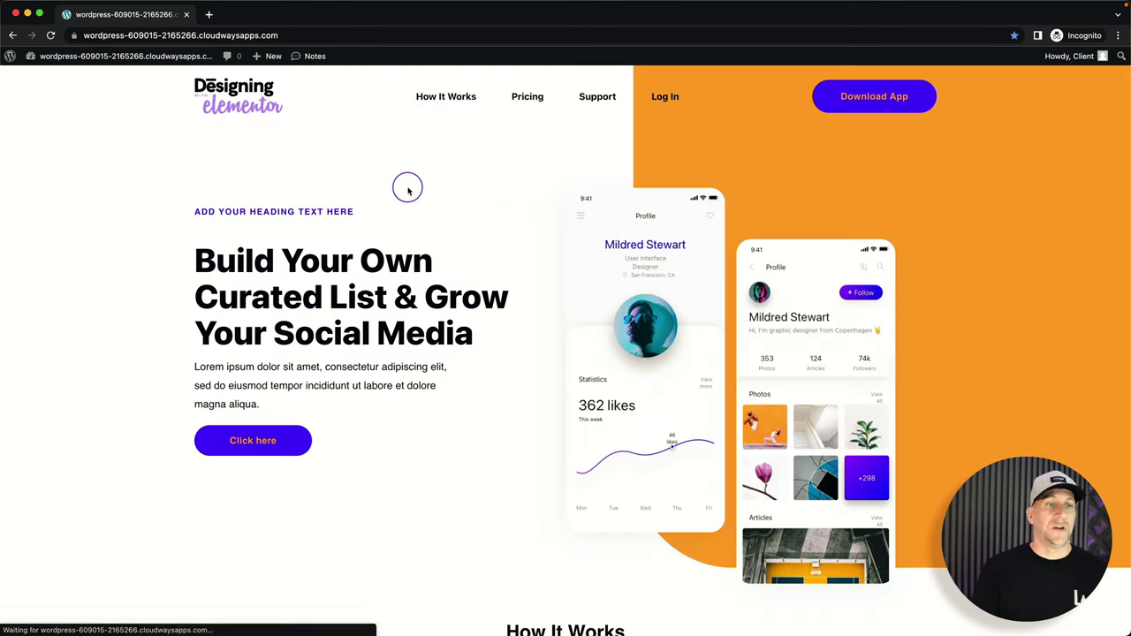
click(313, 60)
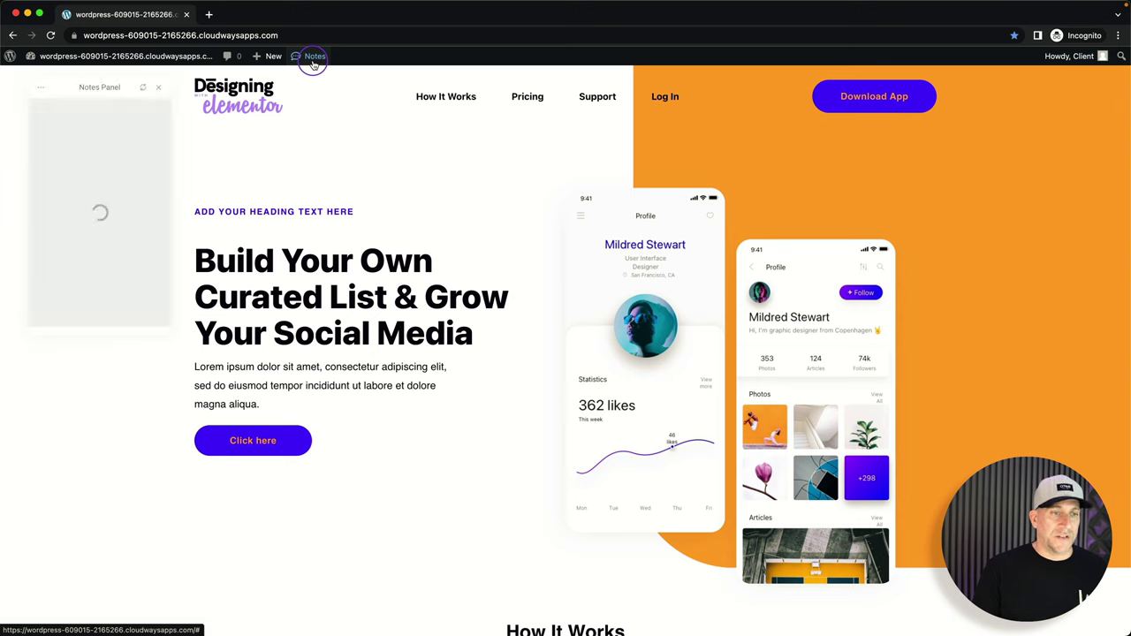
click(349, 203)
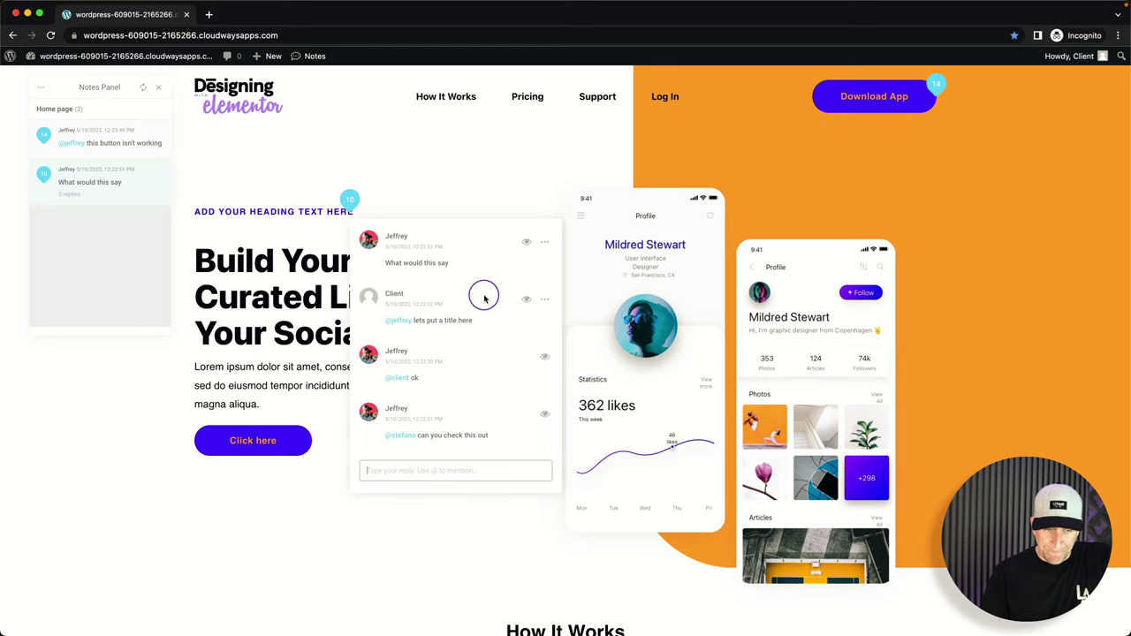
click(544, 241)
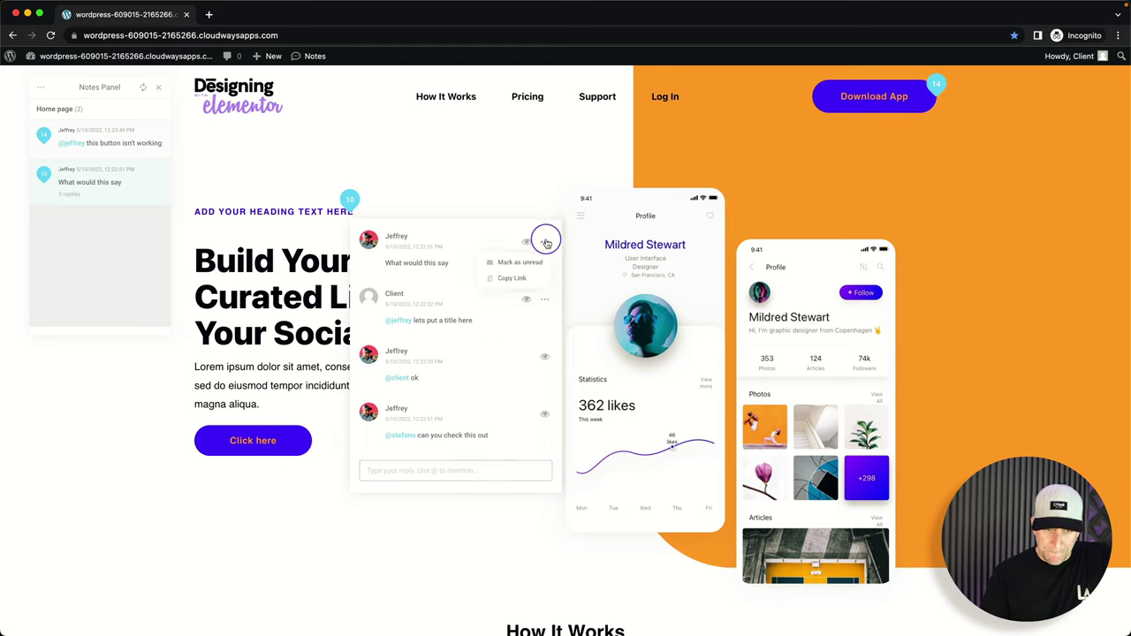
click(542, 302)
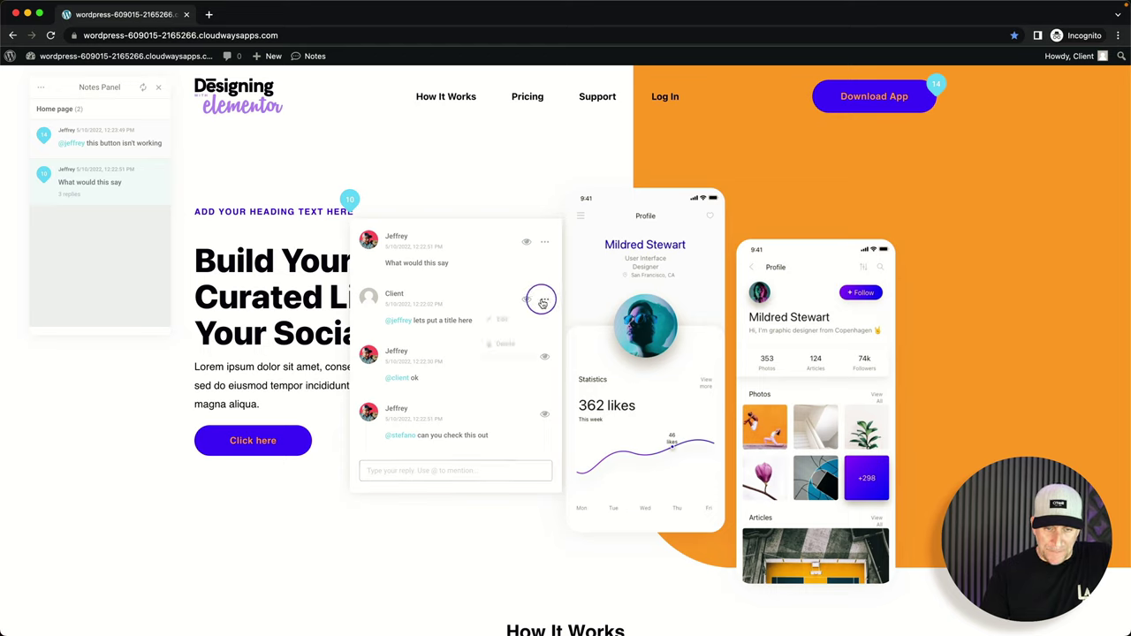
click(542, 244)
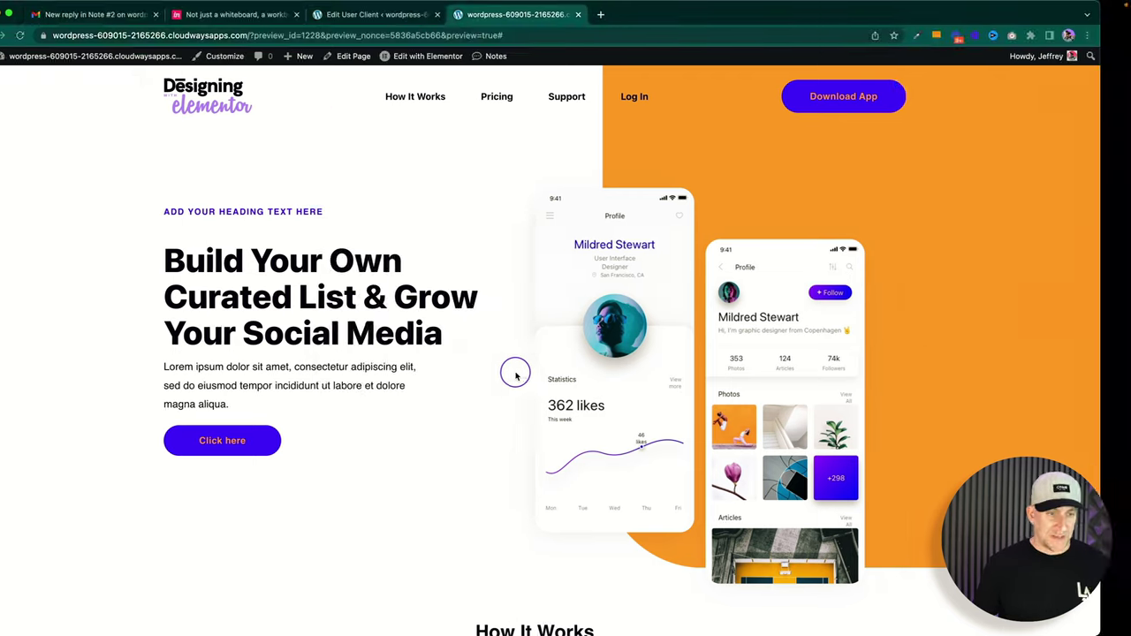
Step: Open the note 10 thread on the heading and review its comment options
click(523, 56)
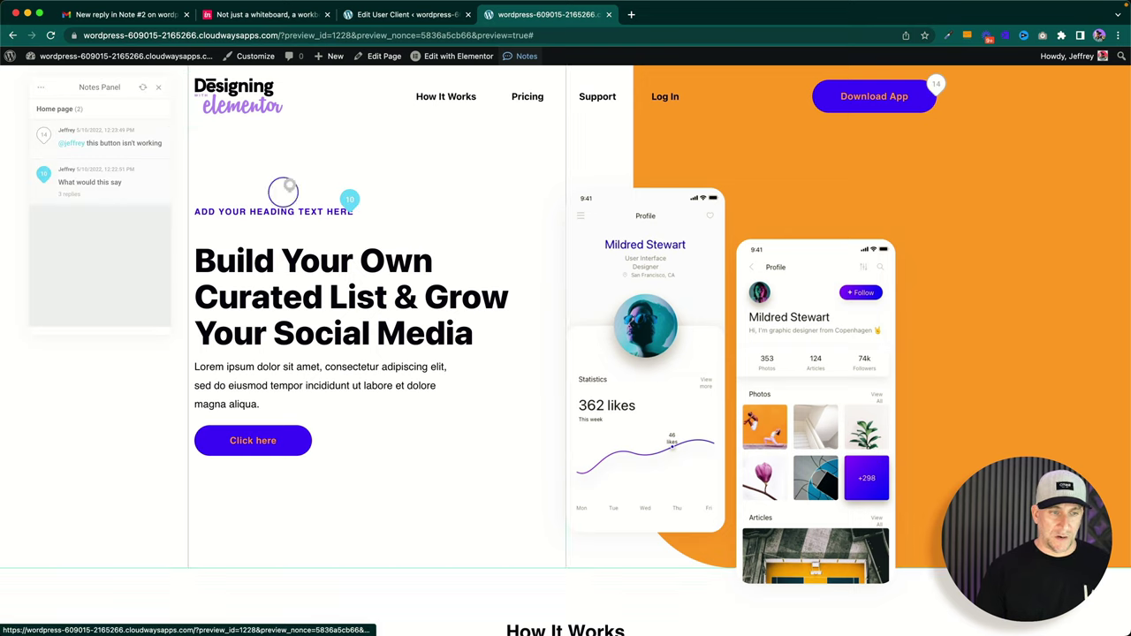
click(356, 214)
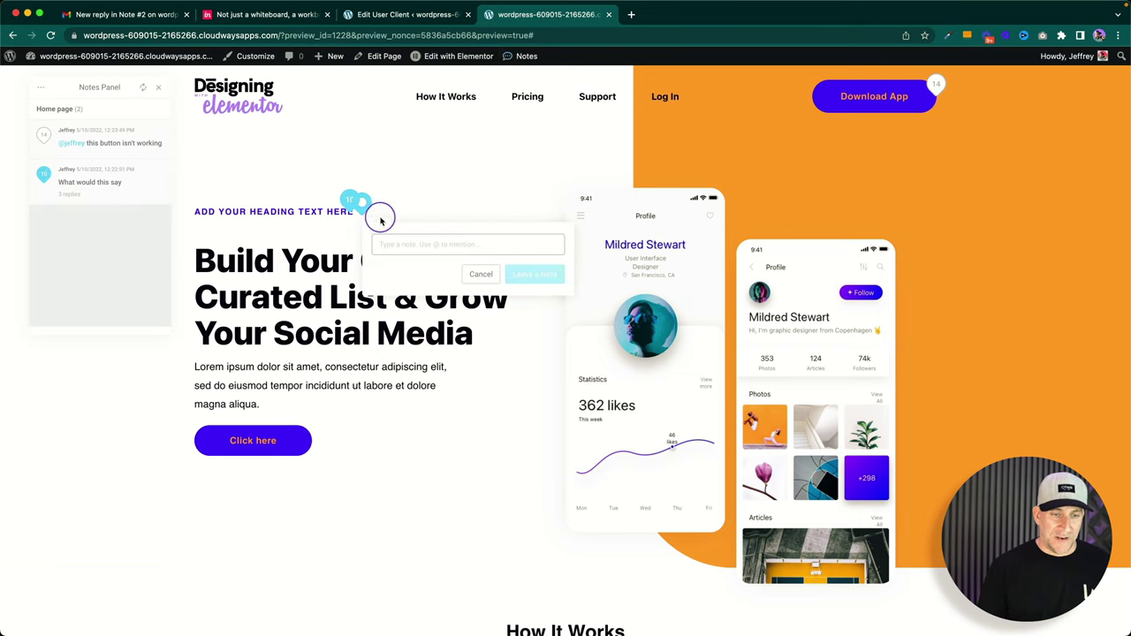
click(346, 198)
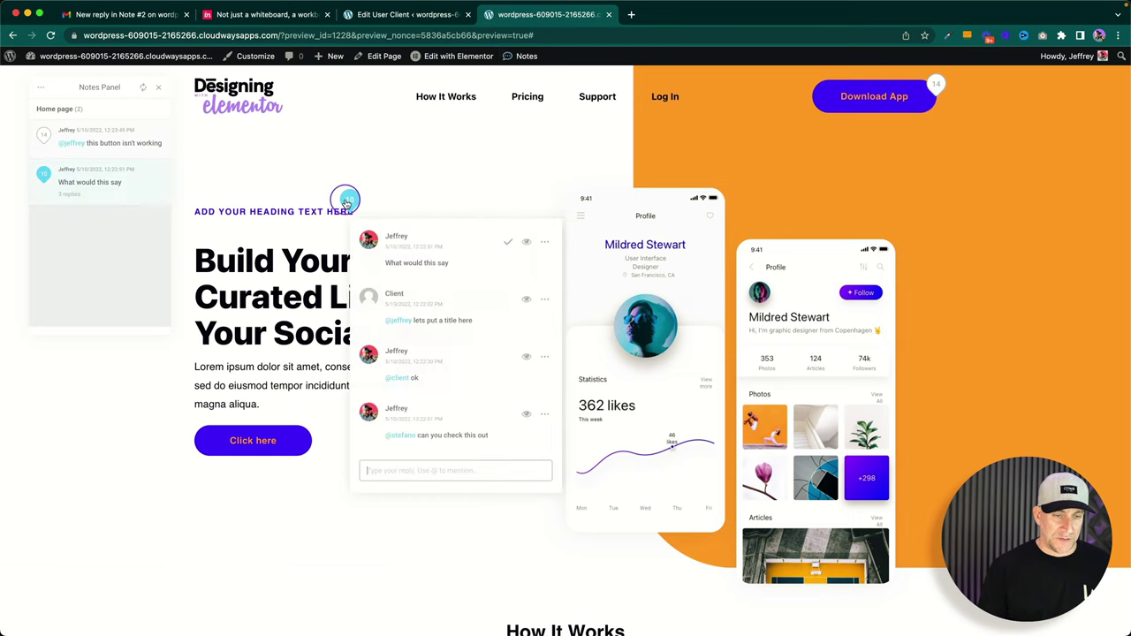
click(544, 241)
click(454, 277)
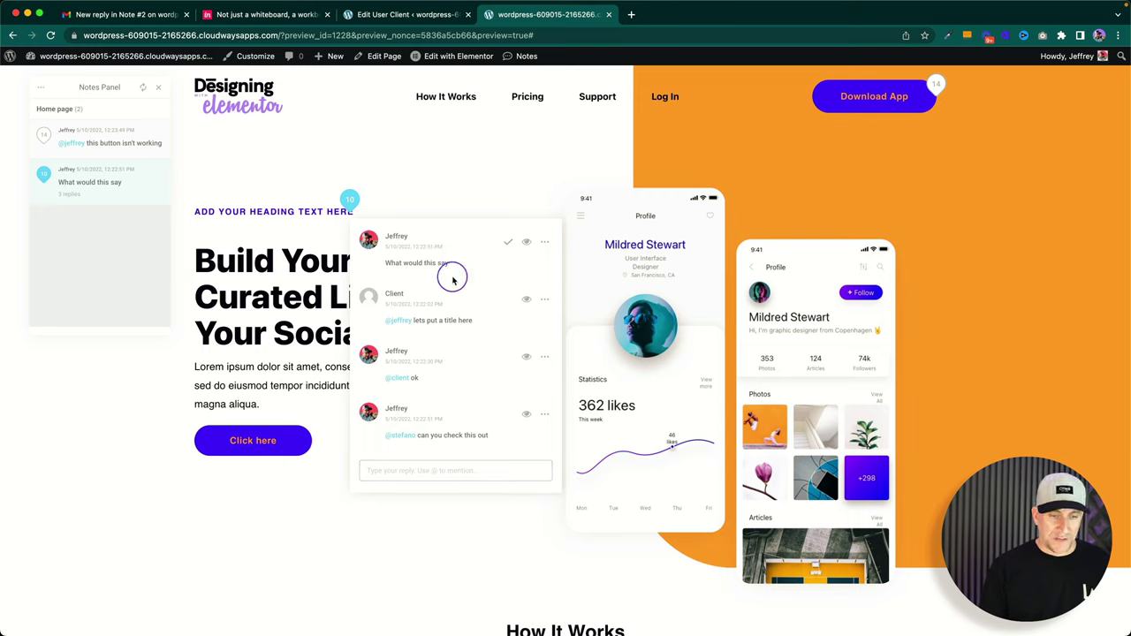
click(543, 299)
click(456, 318)
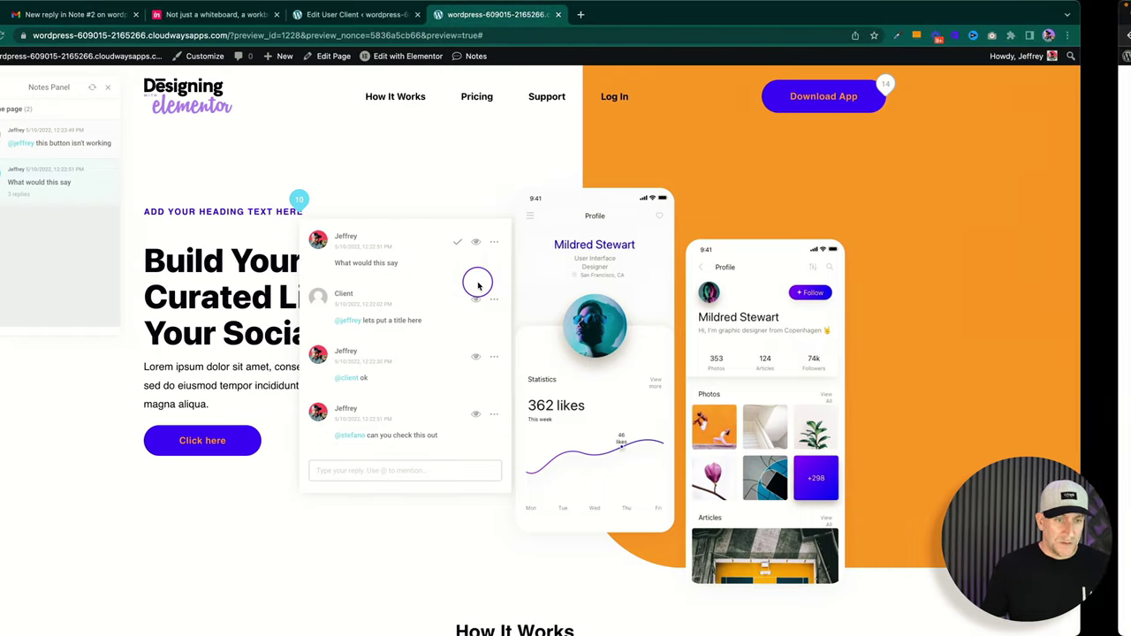
Step: Check the note reply notification email, then open the Home page from the Pages list
click(124, 15)
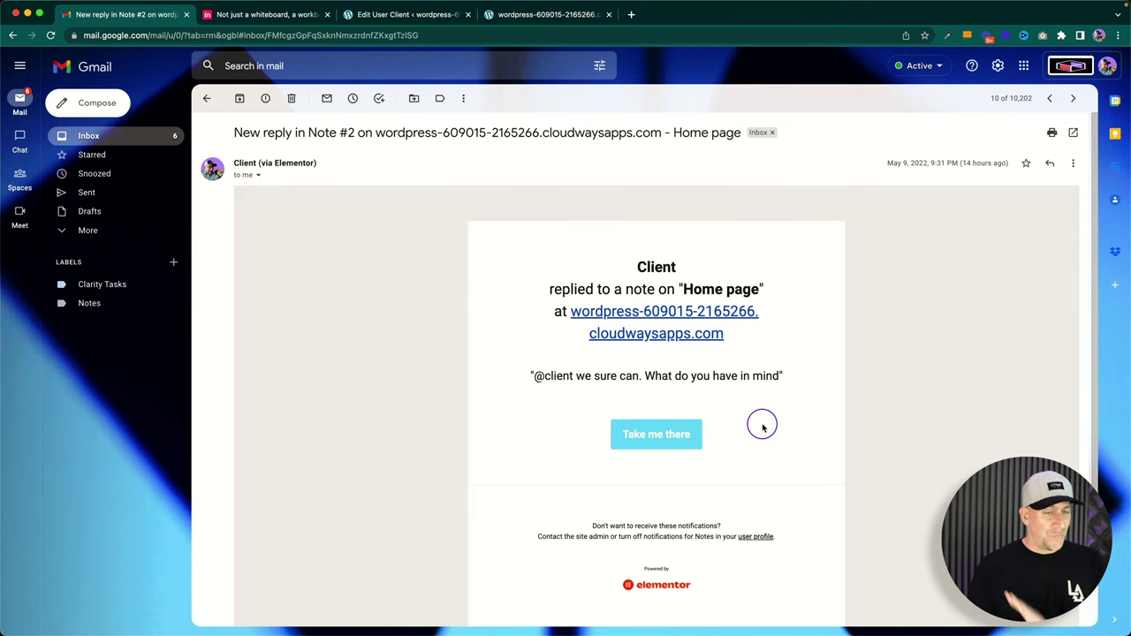
click(406, 14)
click(496, 15)
click(390, 14)
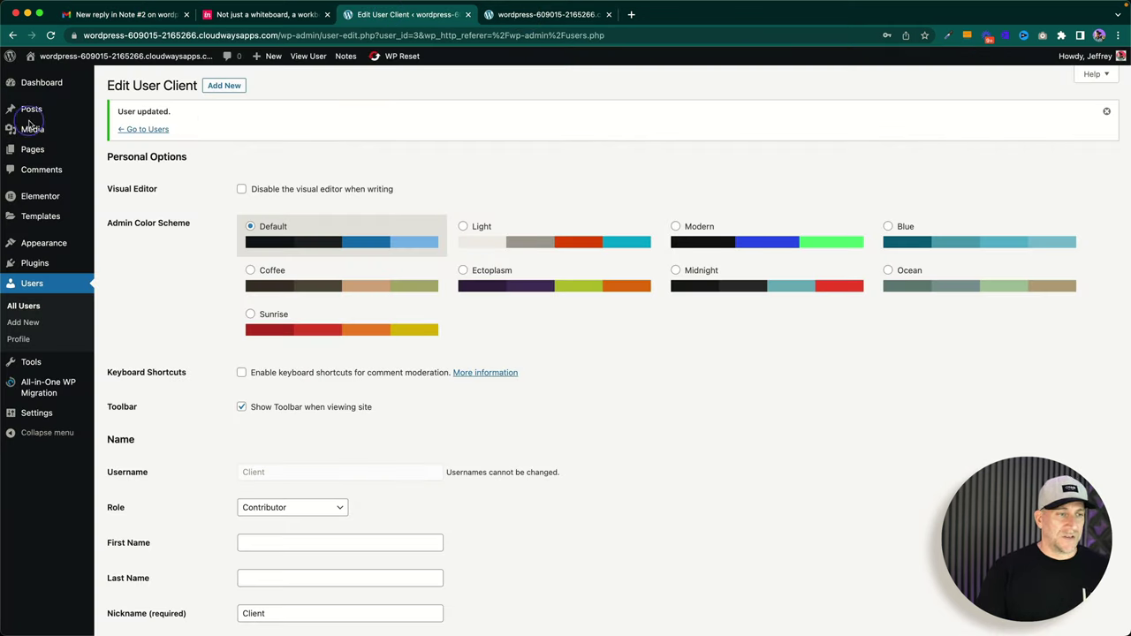
click(28, 149)
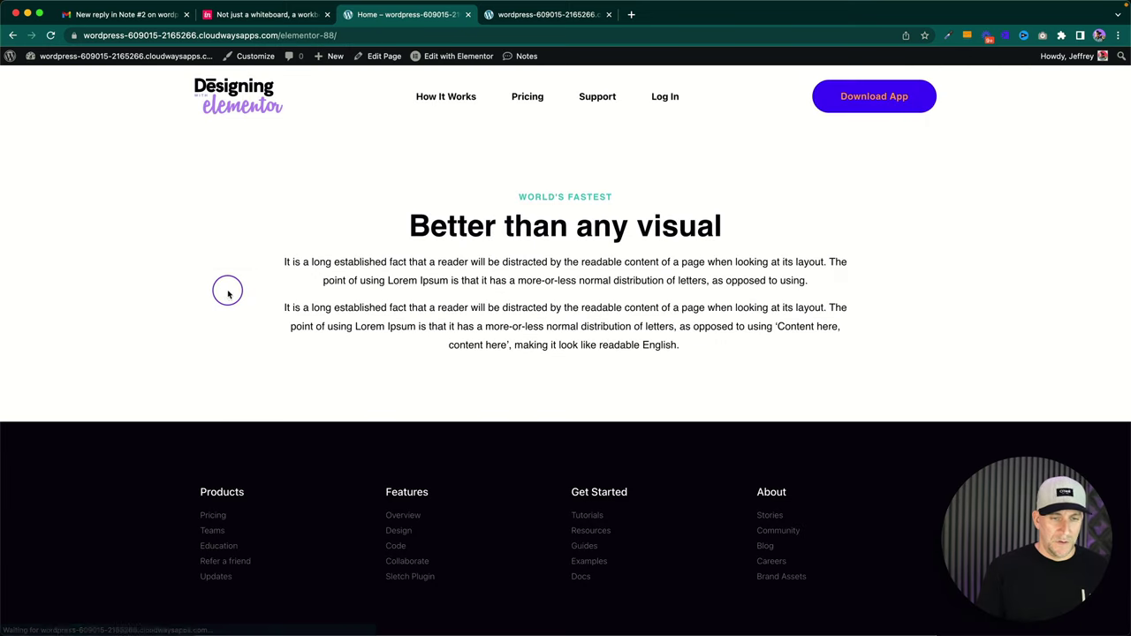
click(525, 56)
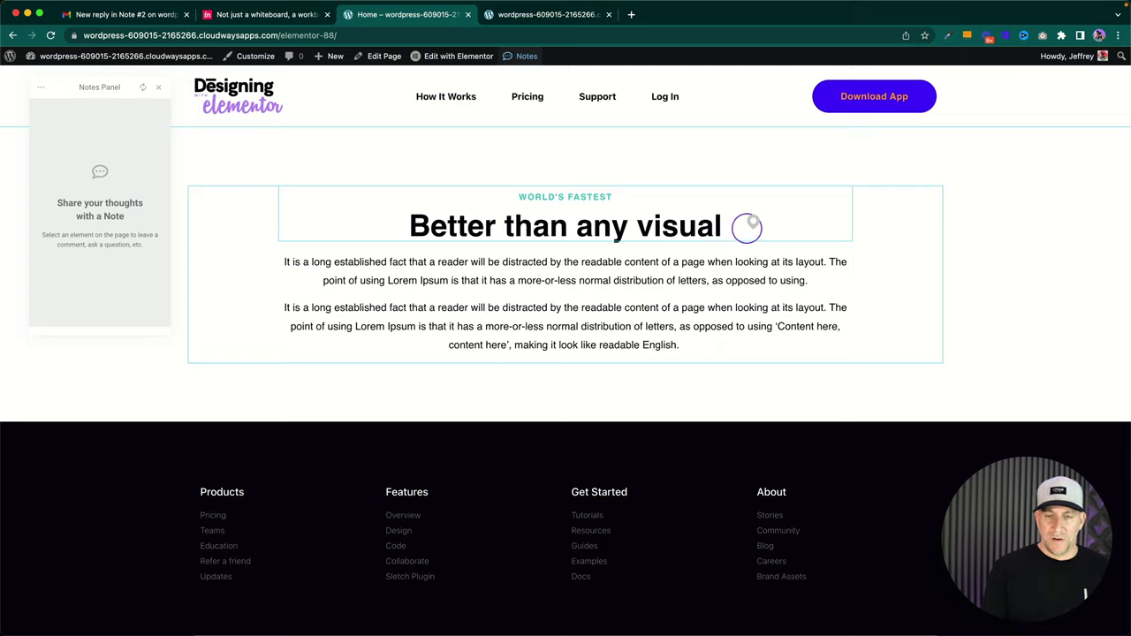
click(618, 192)
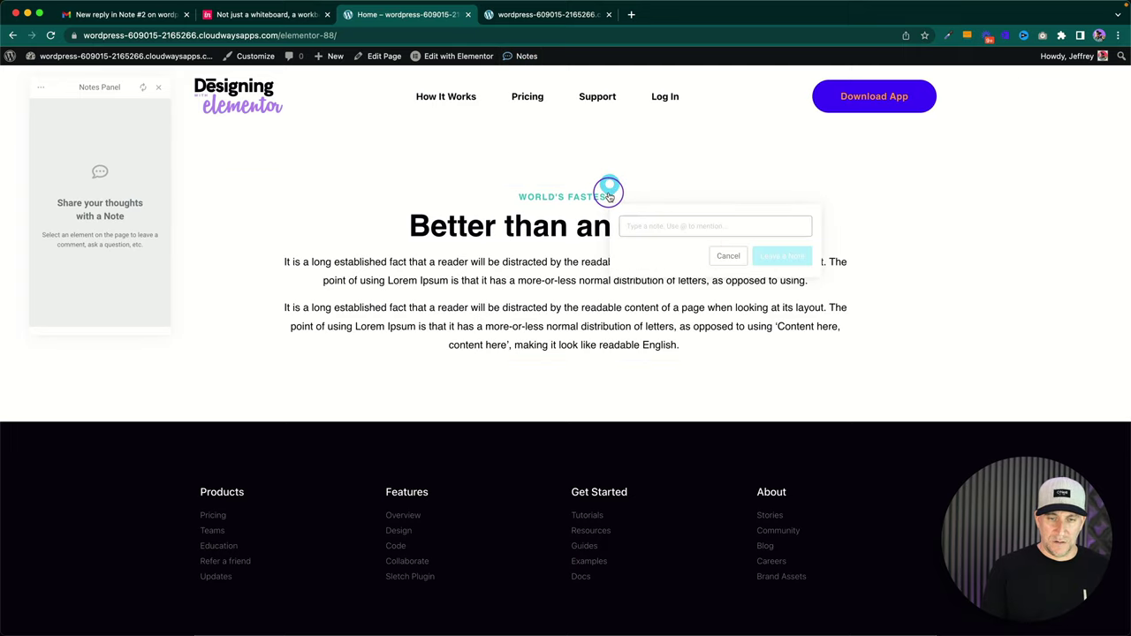
text(T)
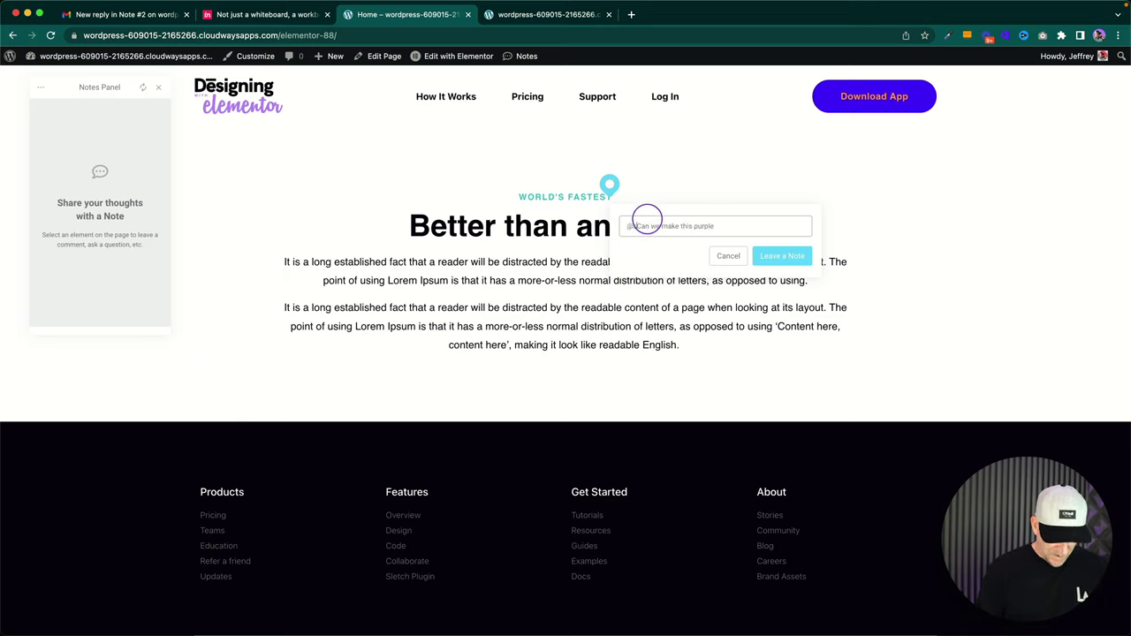
click(664, 249)
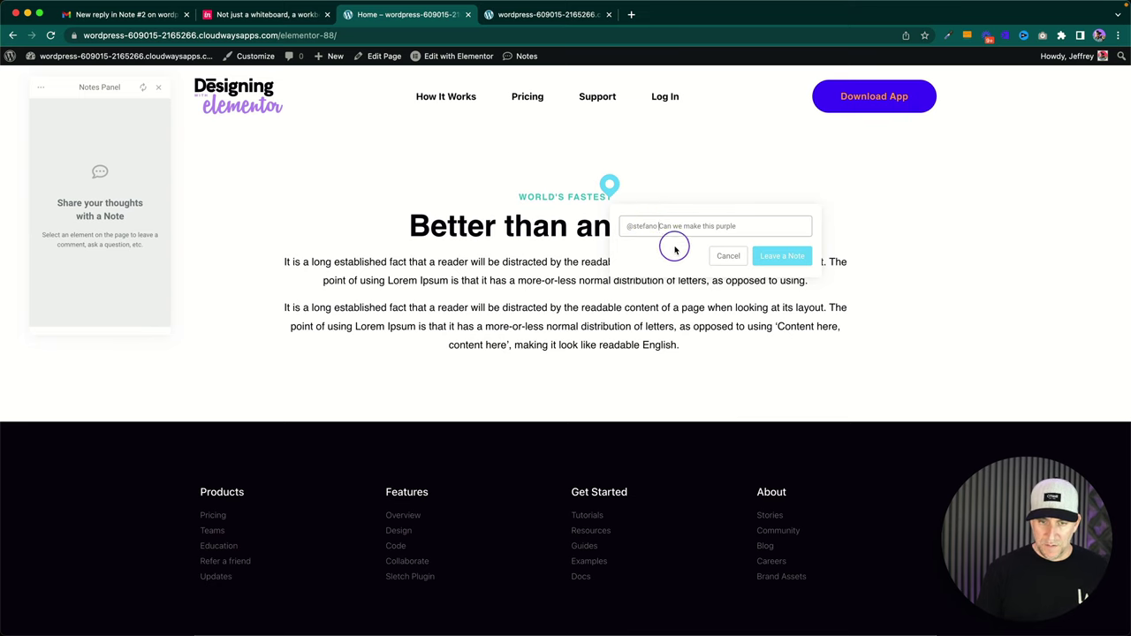
click(797, 260)
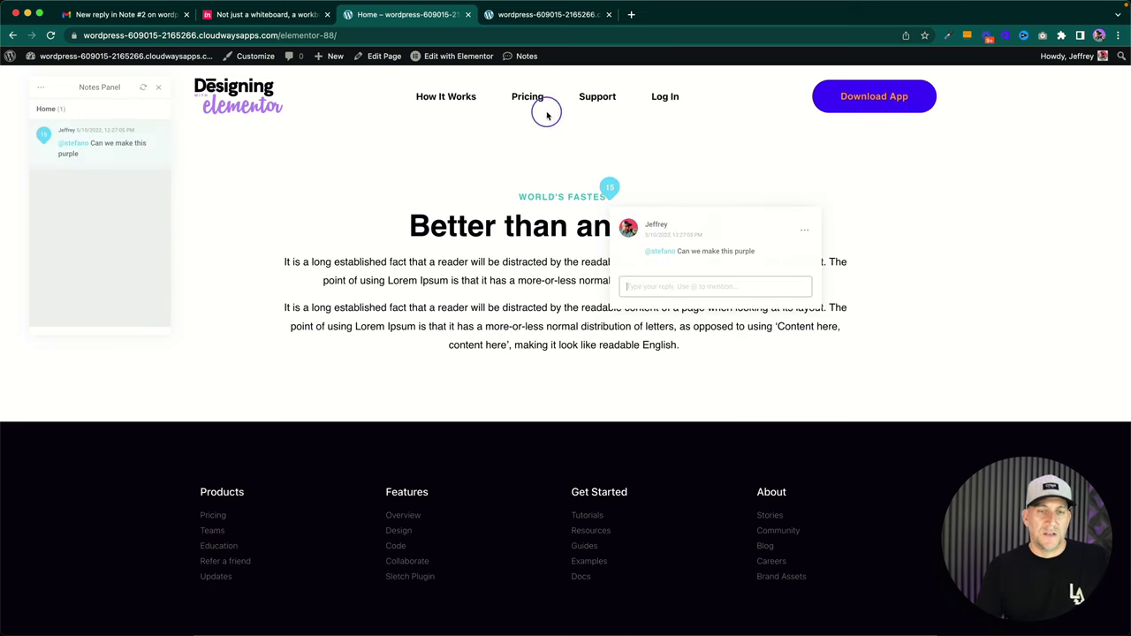
click(521, 16)
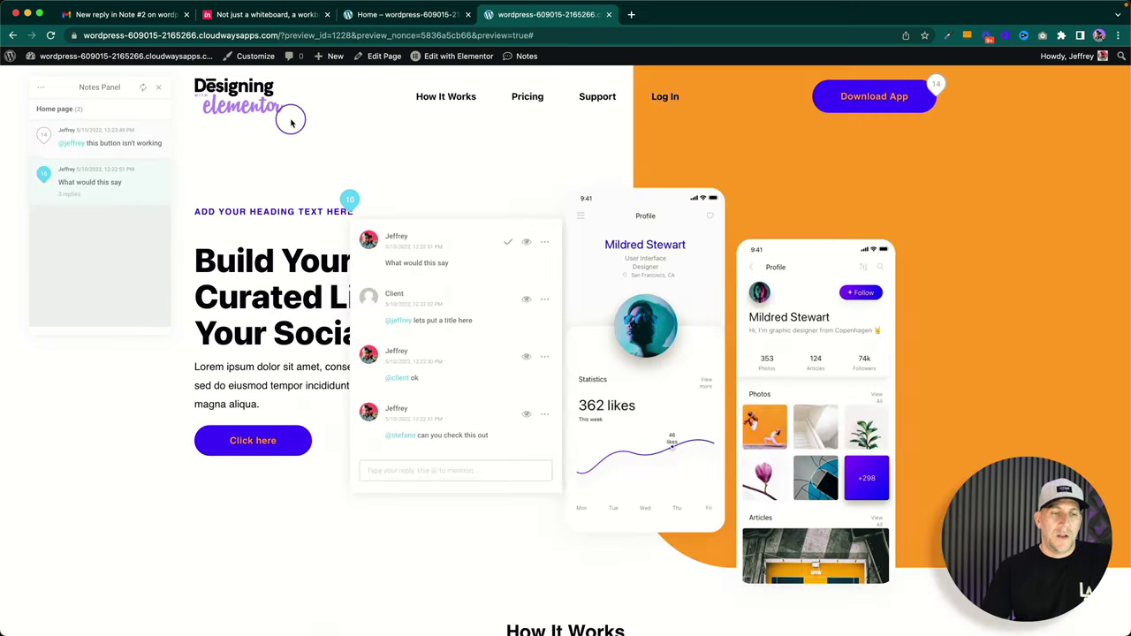
Step: Reload the preview and filter the notes panel to All site and all users
click(51, 39)
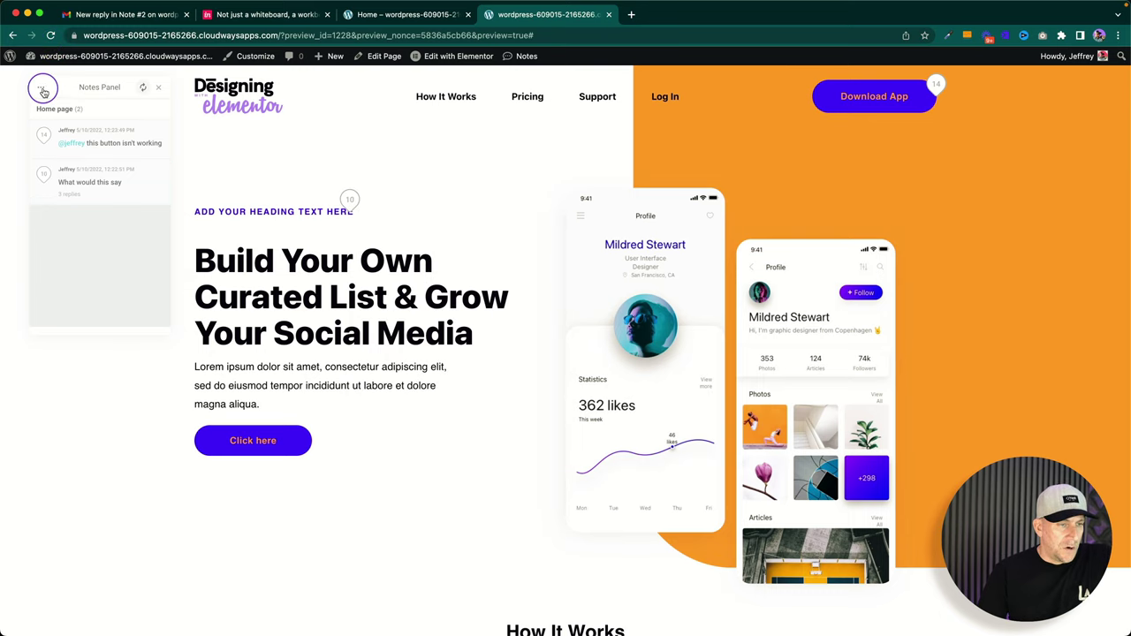
click(41, 92)
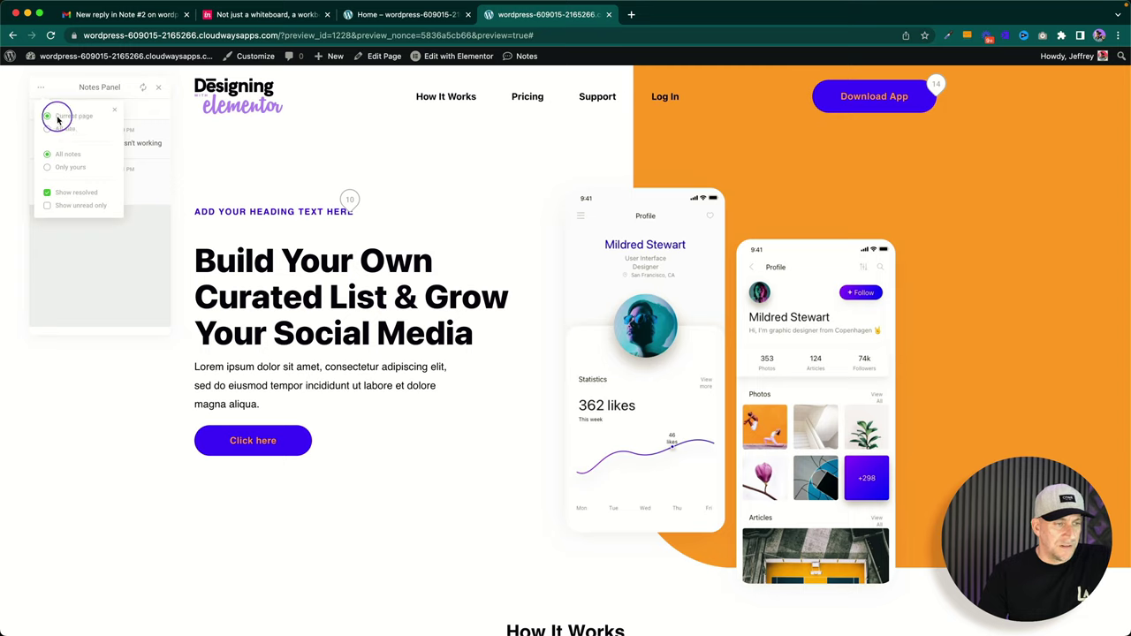
click(48, 130)
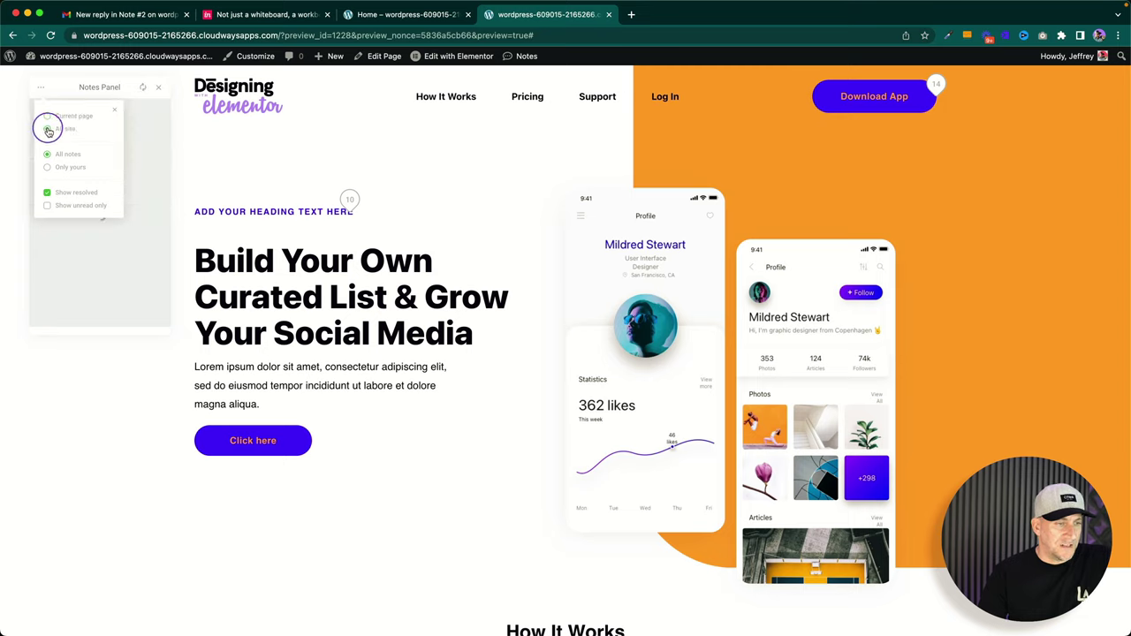
click(69, 134)
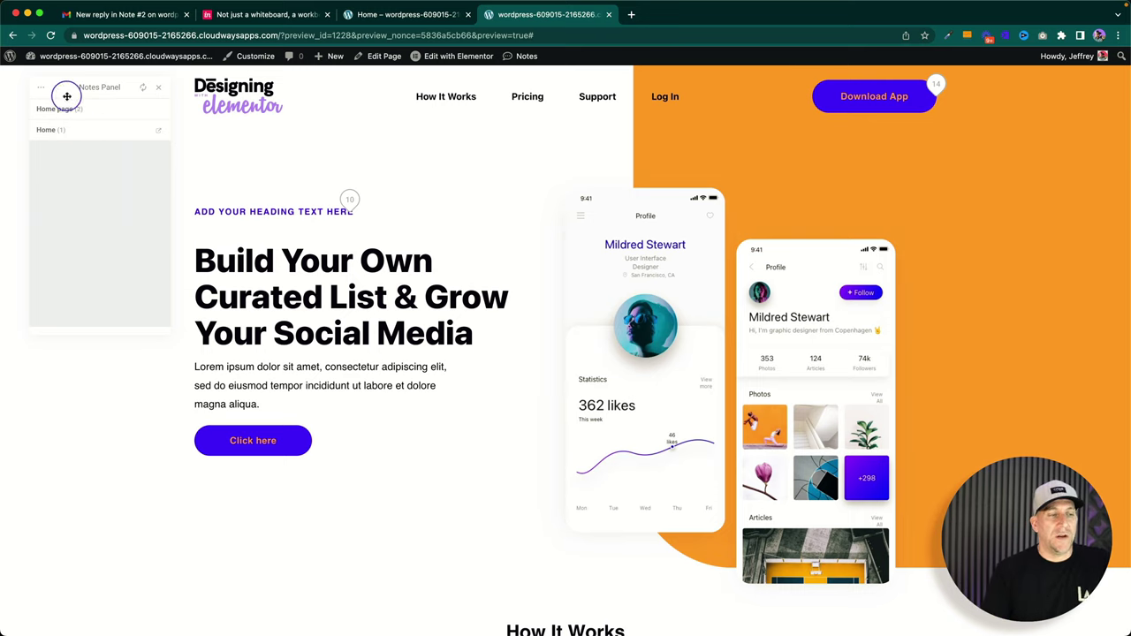
click(41, 92)
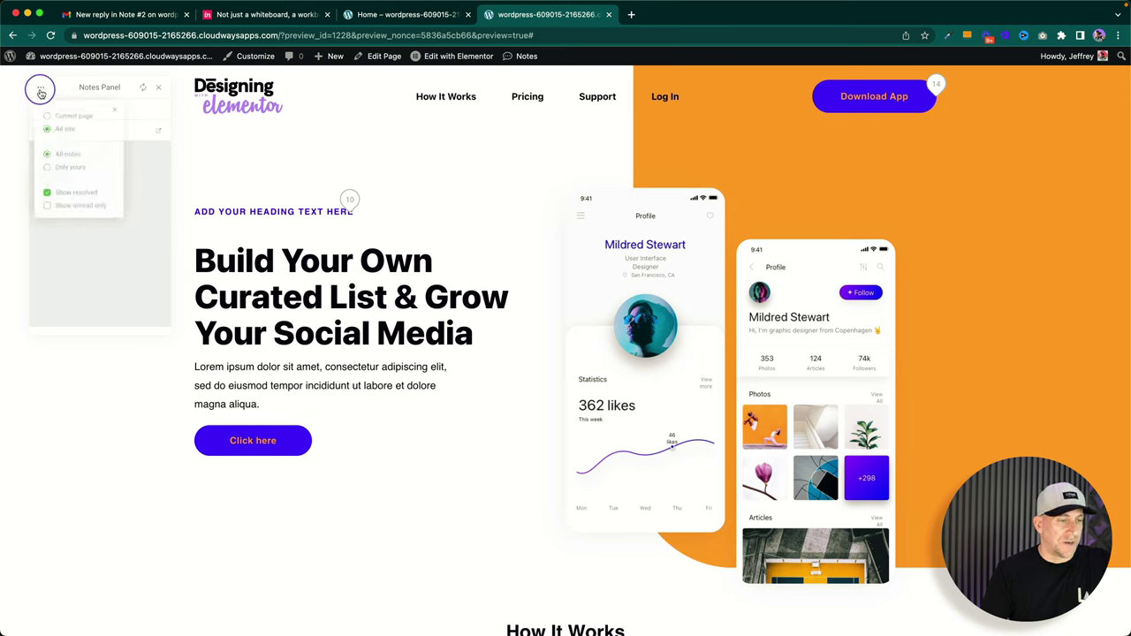
click(48, 167)
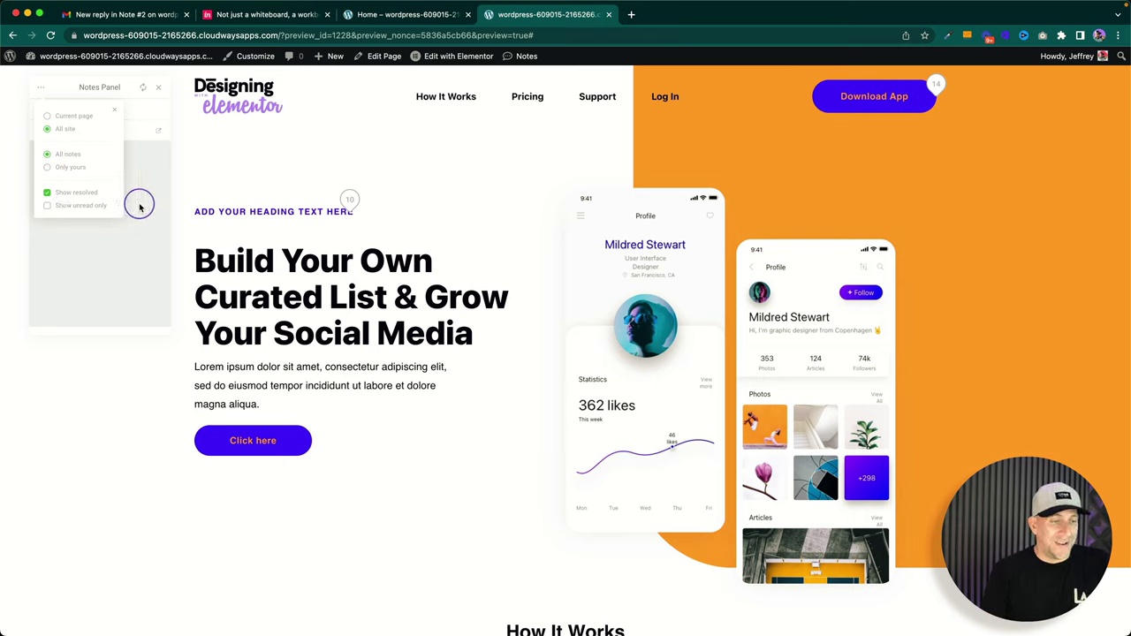
click(153, 167)
click(333, 212)
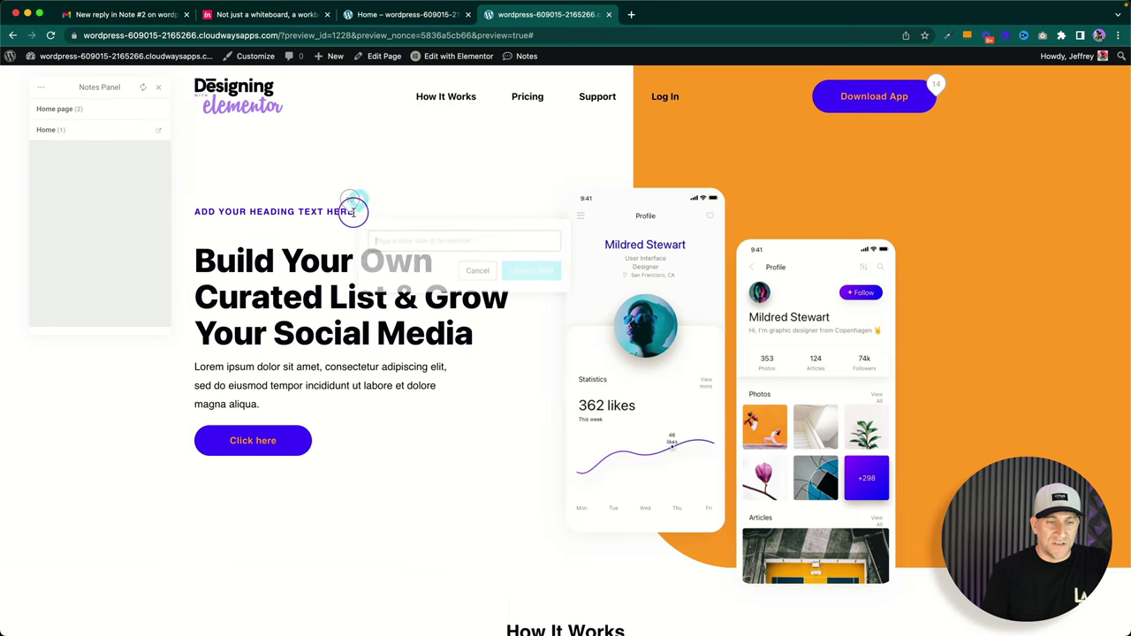
click(345, 205)
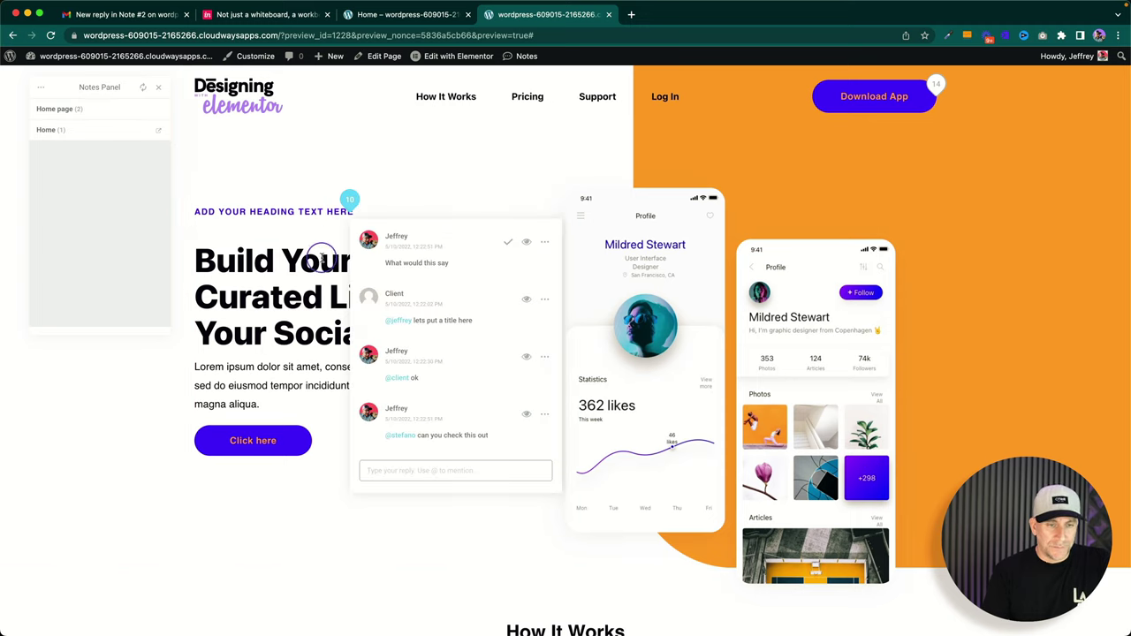
click(545, 242)
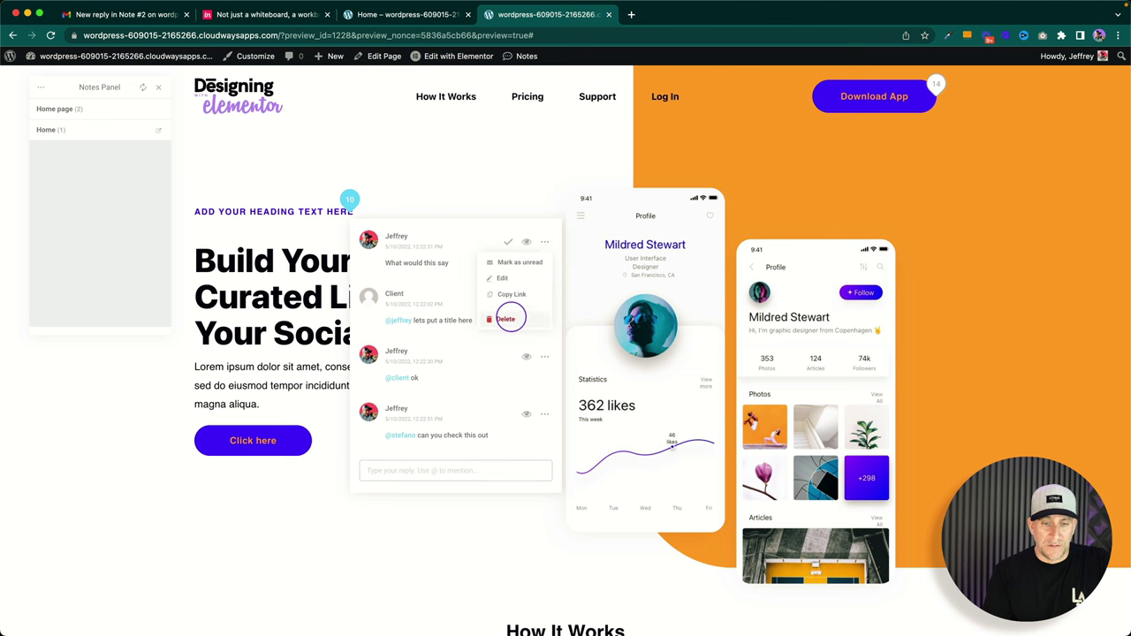
click(509, 320)
click(513, 371)
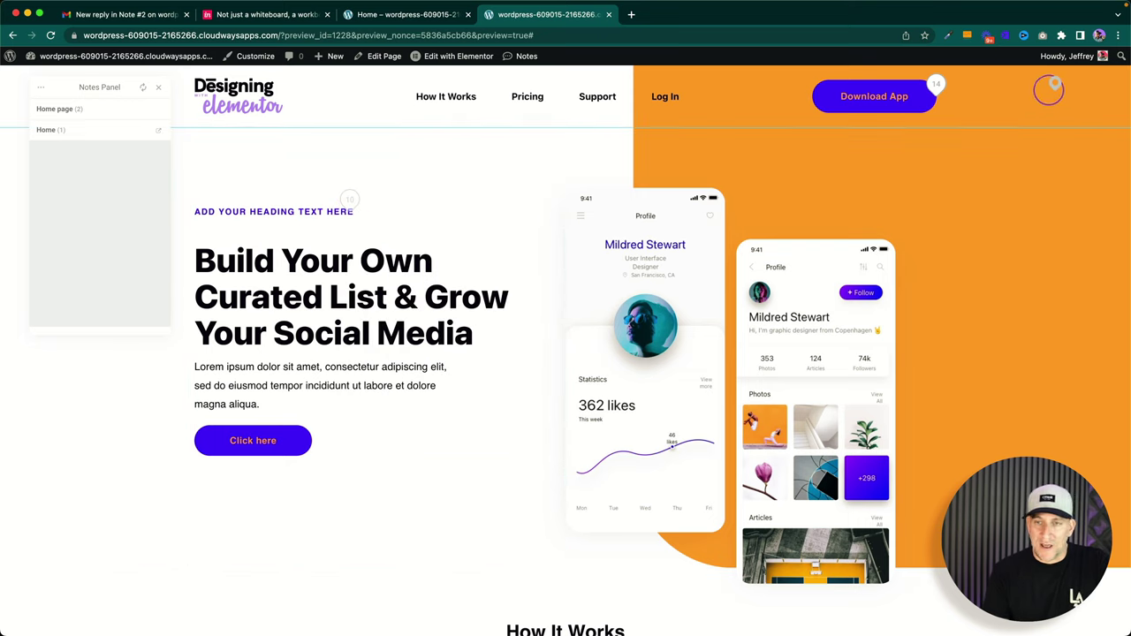
Step: Open note 14 on the Download App button and check who has seen it
click(936, 87)
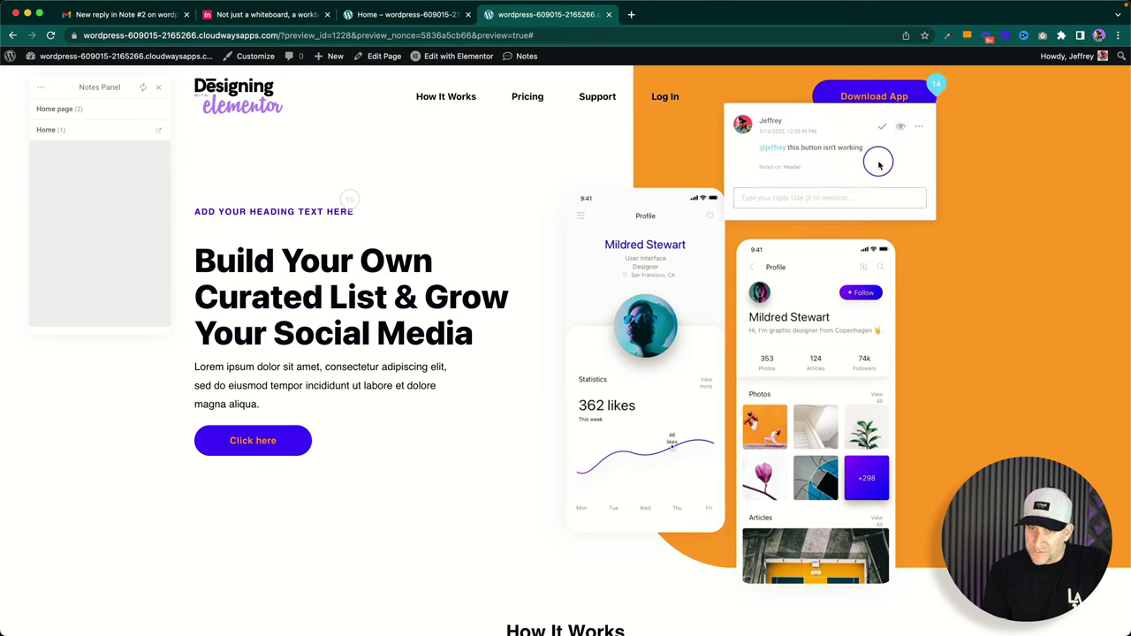
mouse_move(900, 130)
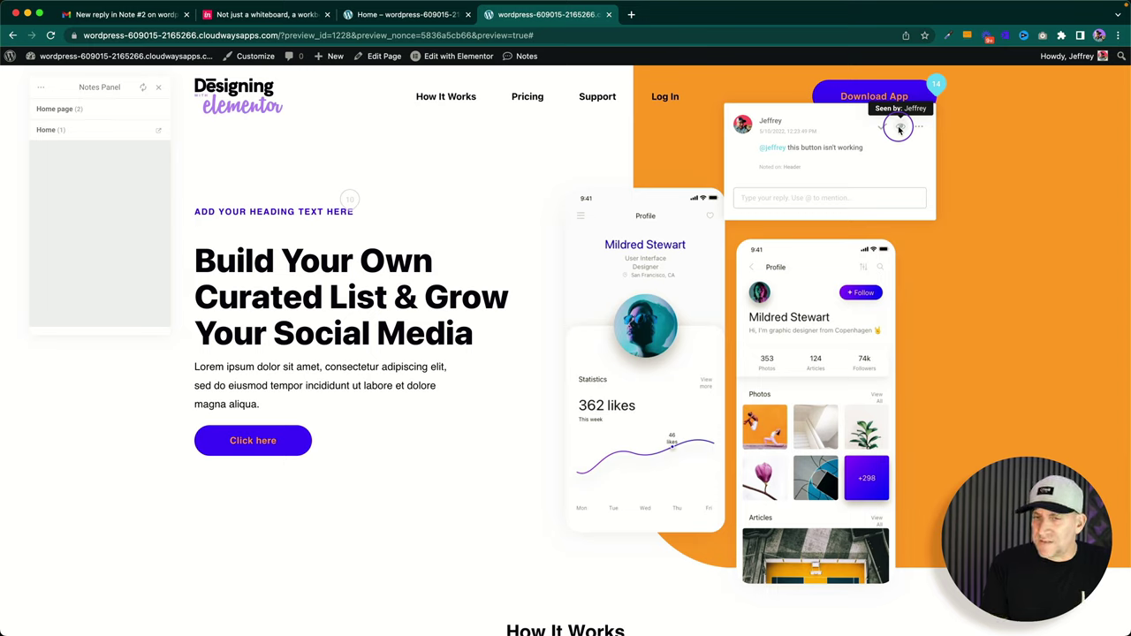
click(918, 126)
click(857, 127)
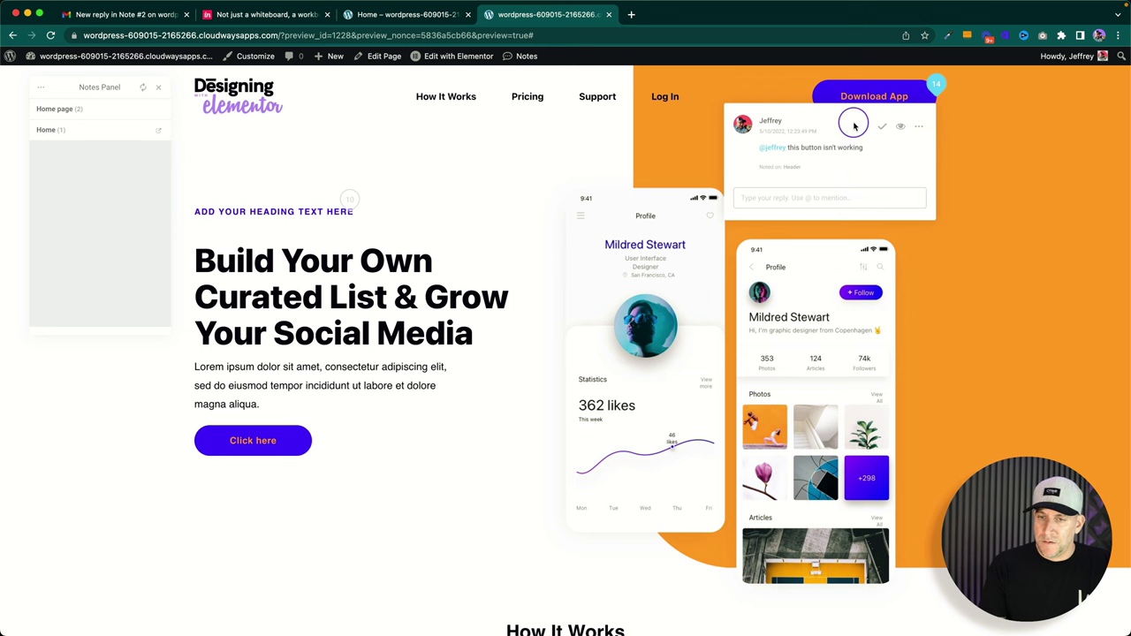
Step: In the Client's incognito window, open note 14 on the Download App button
key(ctrl+Right)
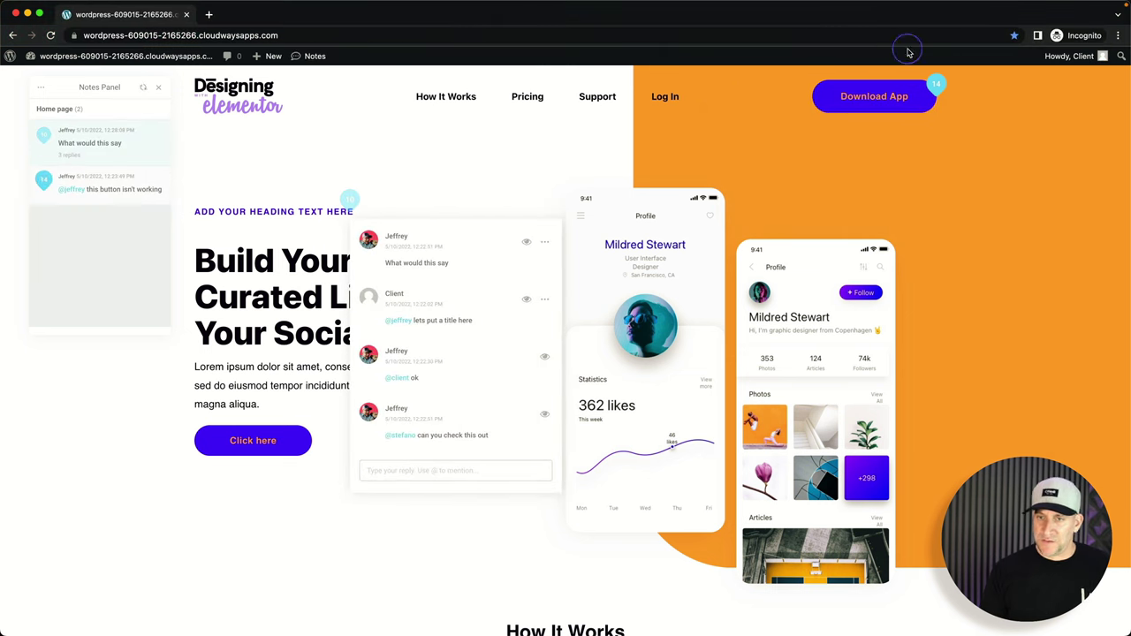
click(936, 84)
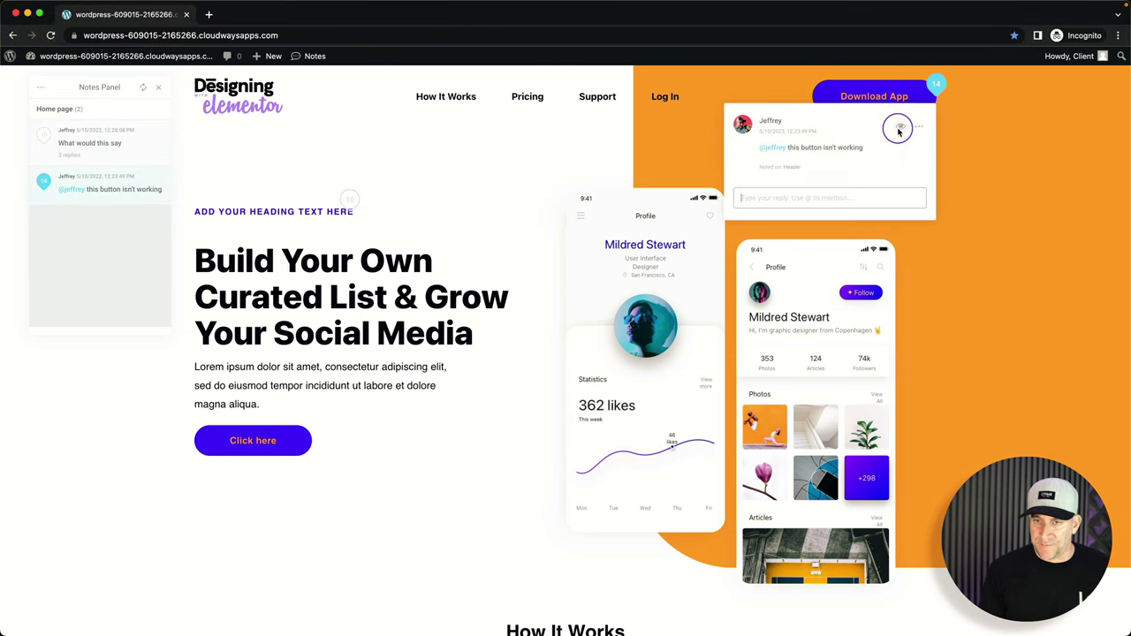
mouse_move(899, 129)
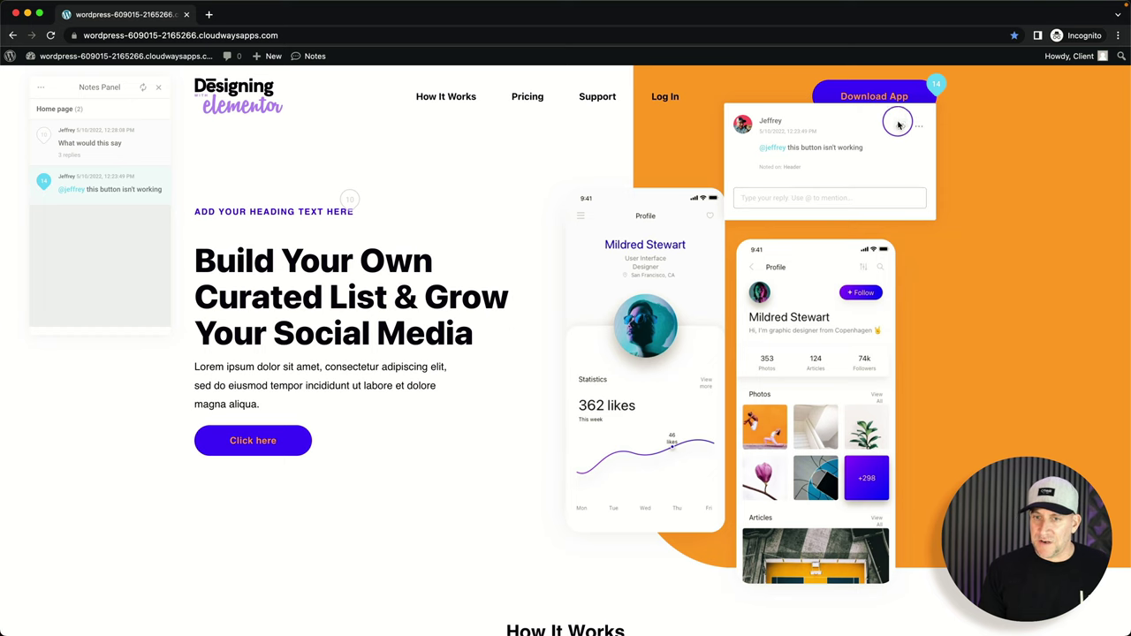